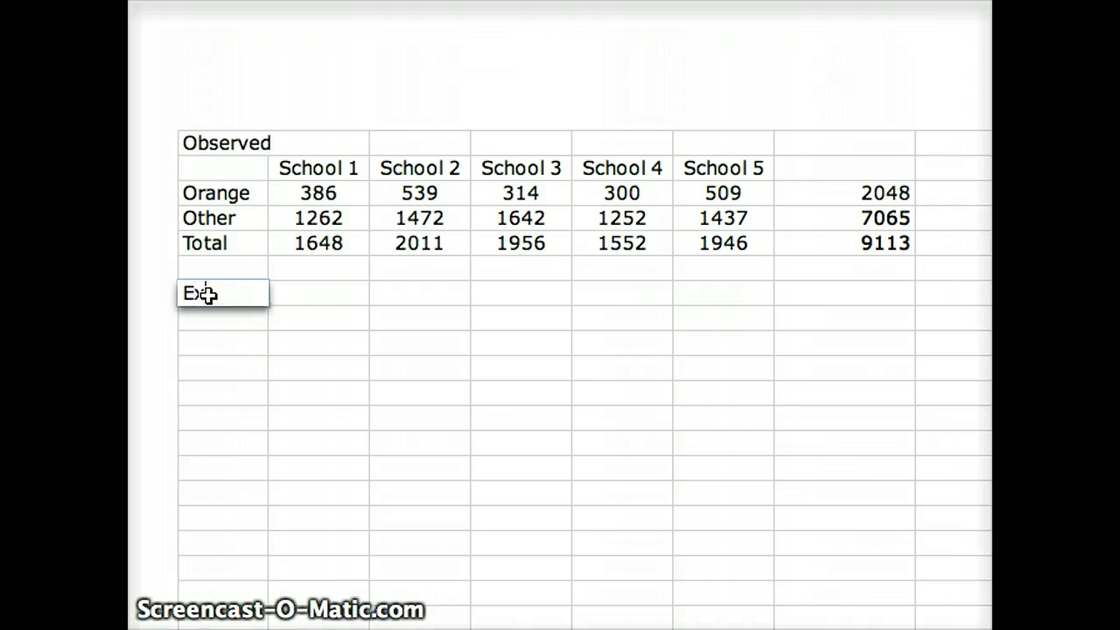
Label the new section Expected and fill B8:F8 with the Orange expected counts using =B5*2048/9113 for School 1, copied across to School 5
{"action": "type", "text": "pected"}
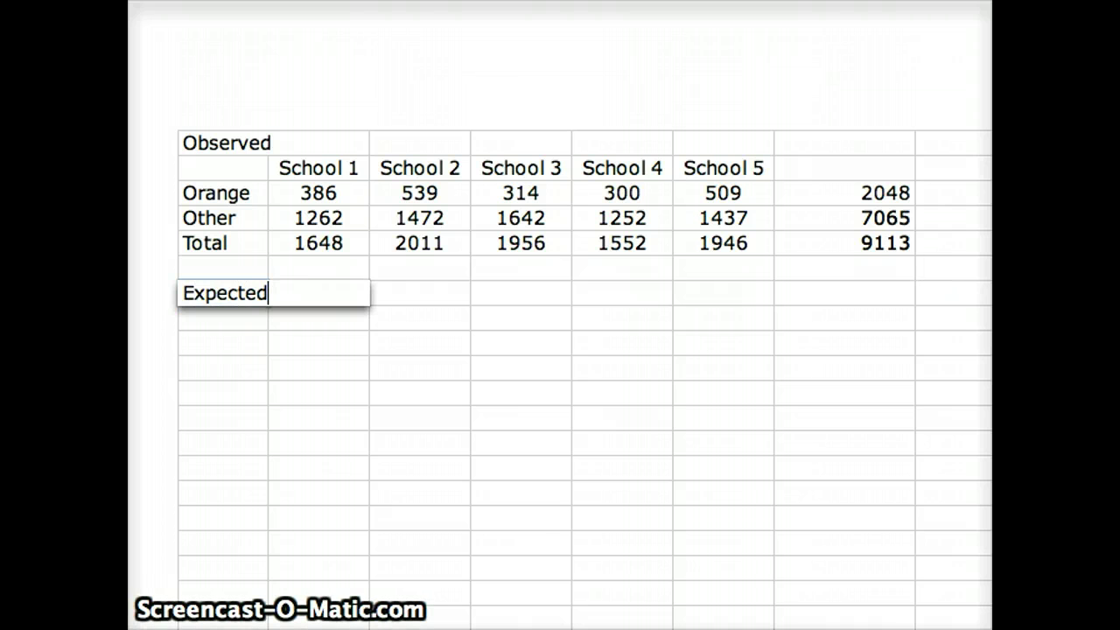
{"action": "left_click", "coordinate": [308, 320]}
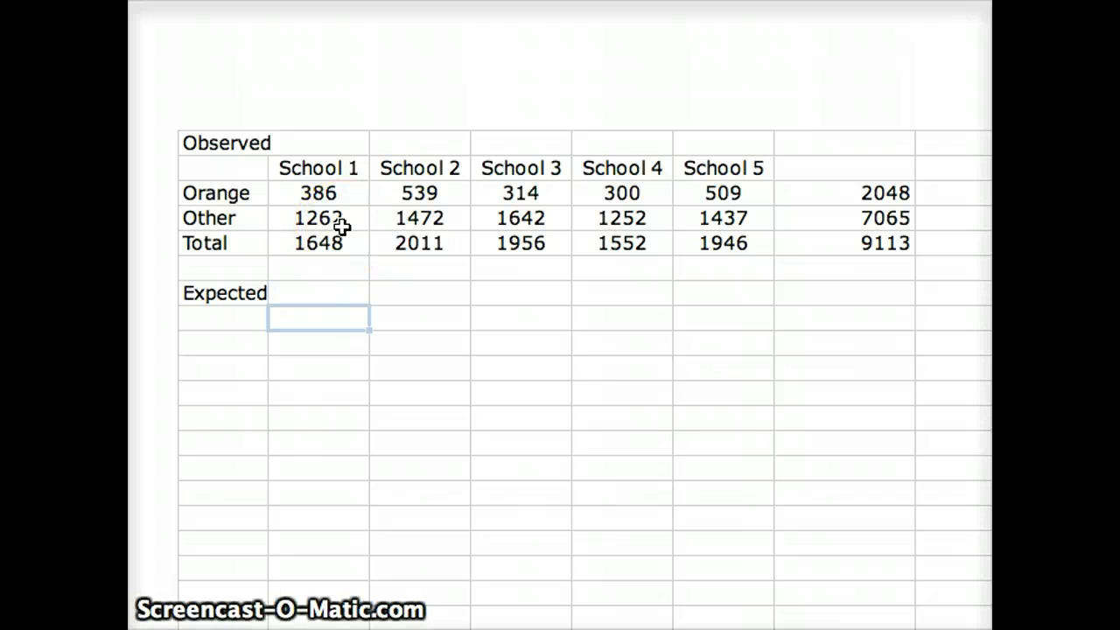
{"action": "type", "text": "="}
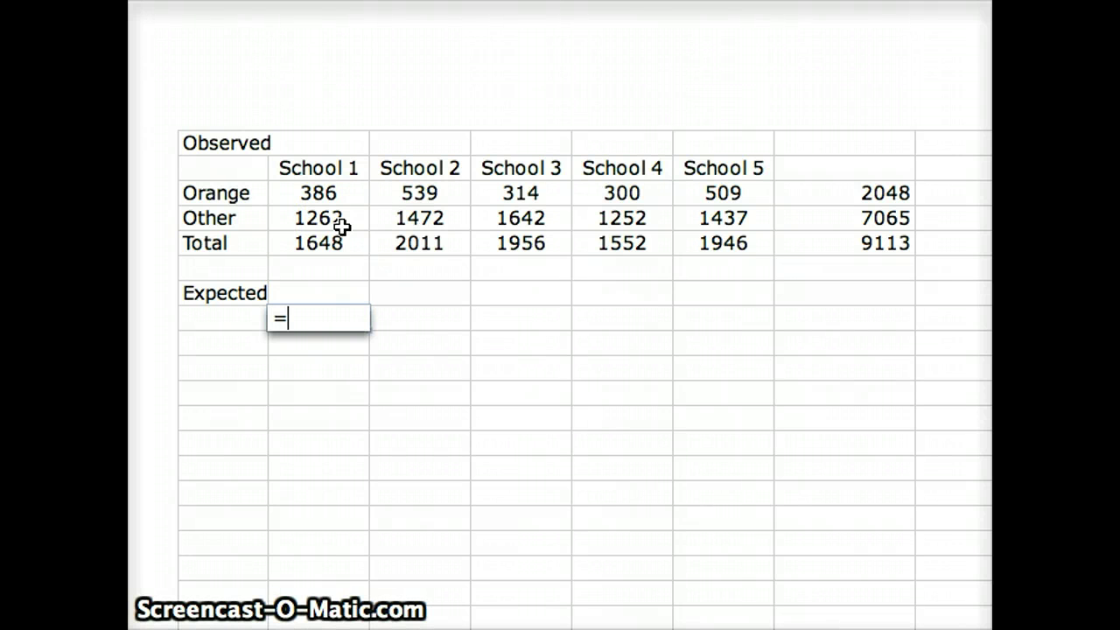
{"action": "left_click", "coordinate": [331, 243]}
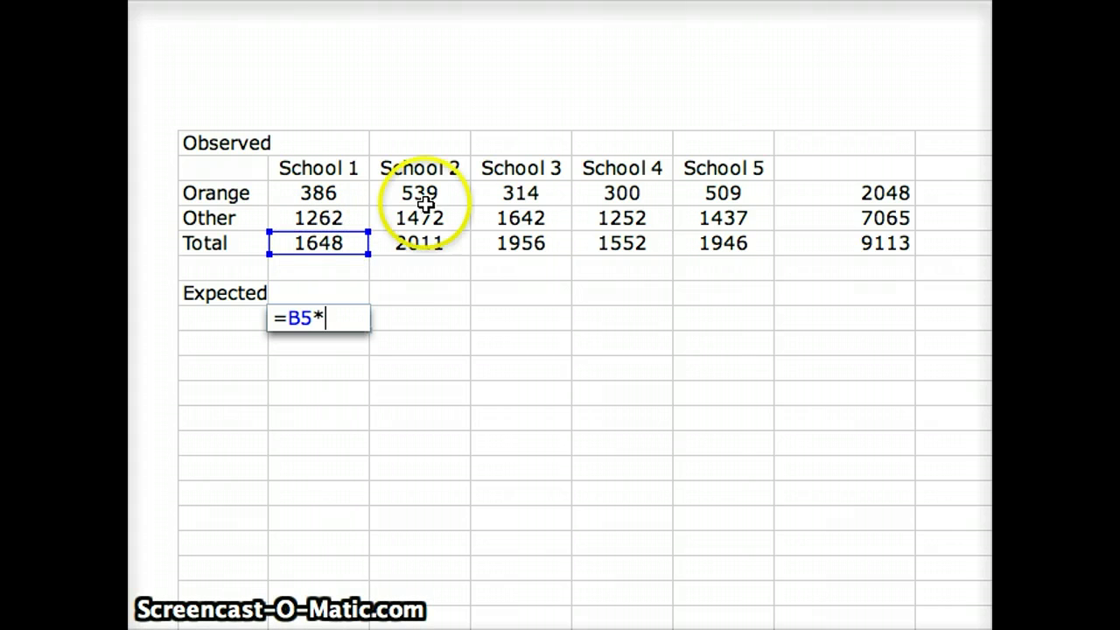
{"action": "type", "text": "*"}
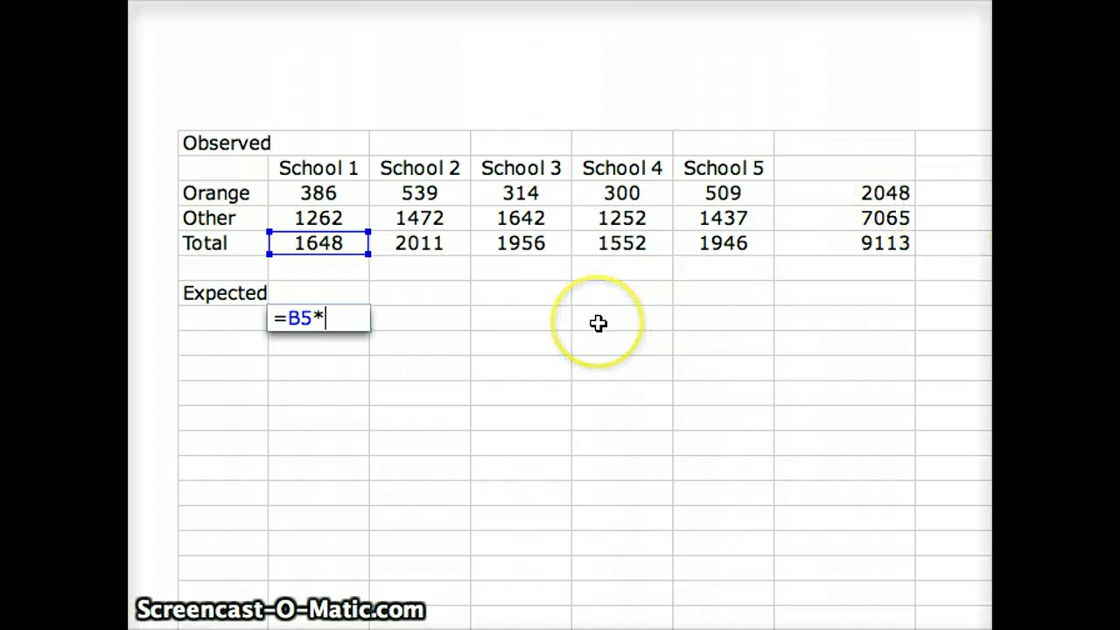
{"action": "type", "text": "2048/9113"}
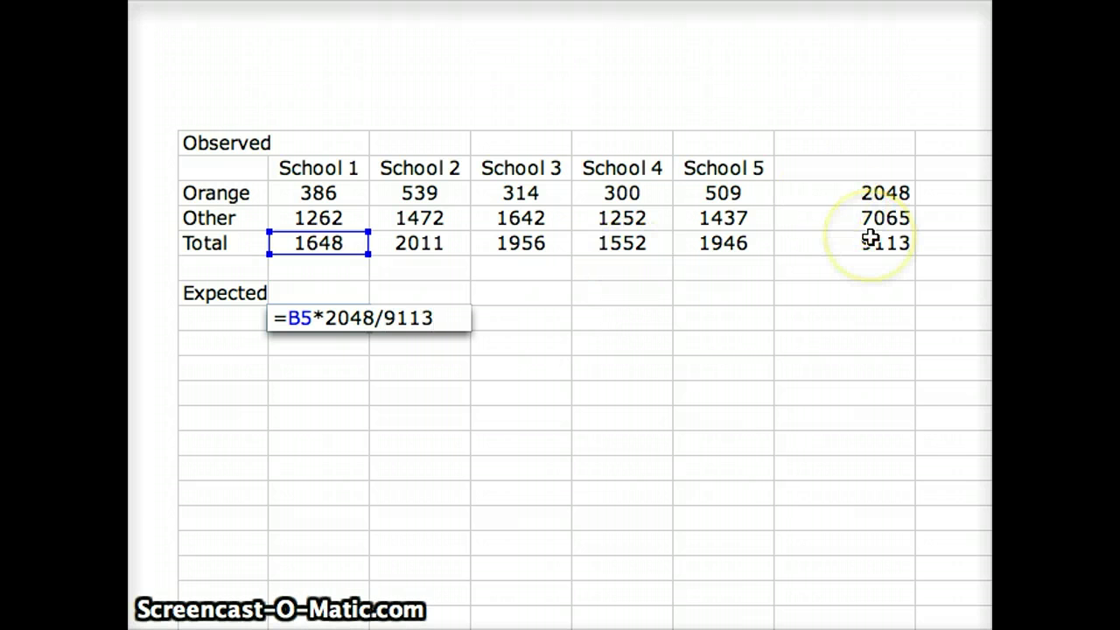
{"action": "key", "text": "Return"}
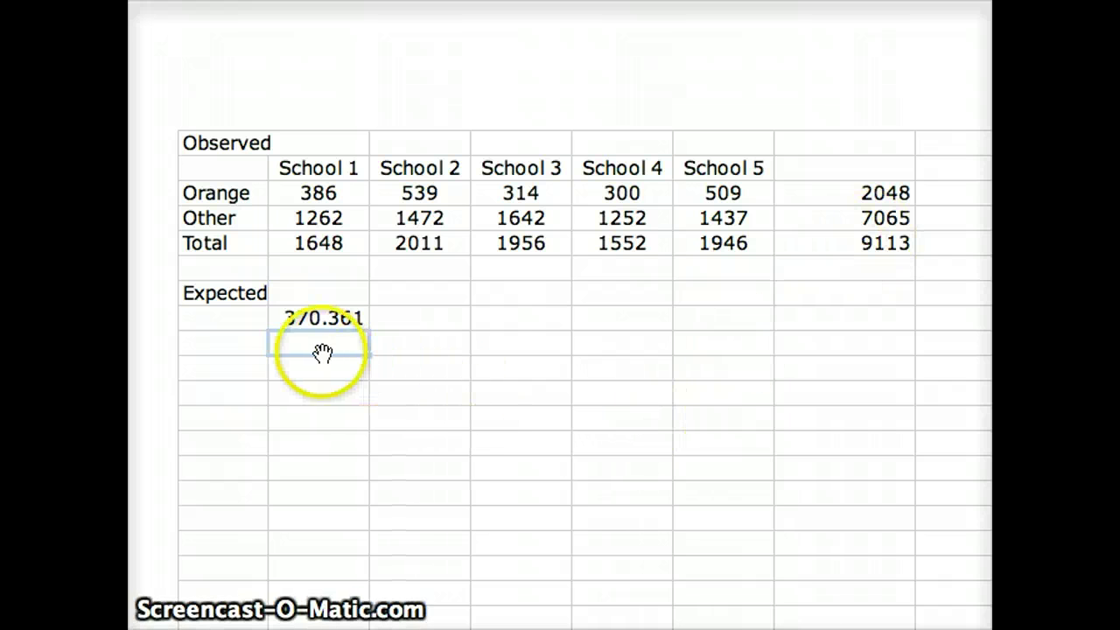
{"action": "left_click", "coordinate": [323, 321]}
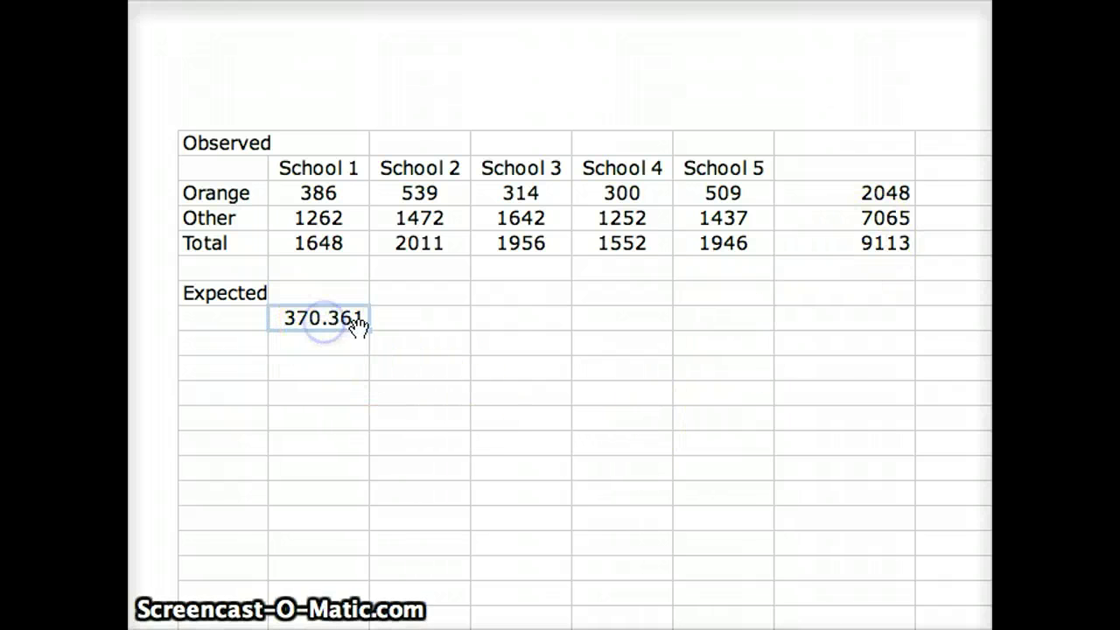
{"action": "left_click_drag", "start_coordinate": [366, 332], "coordinate": [730, 318]}
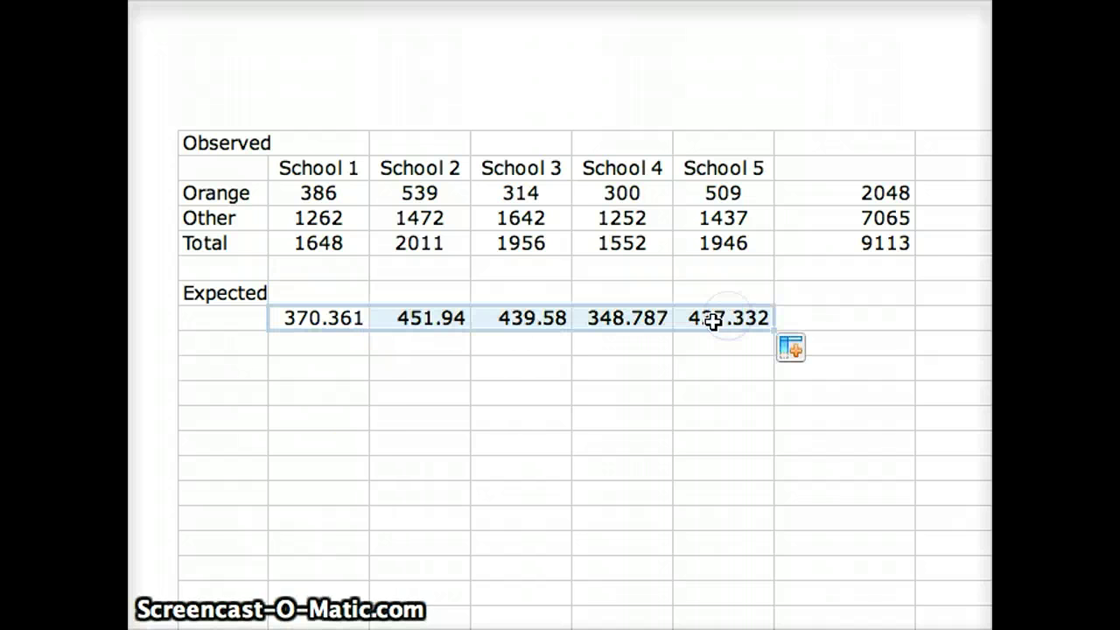
Calculate the Other expected counts in B9 with =B5*7065/9113 and fill the formula across to School 5
{"action": "left_click", "coordinate": [293, 349]}
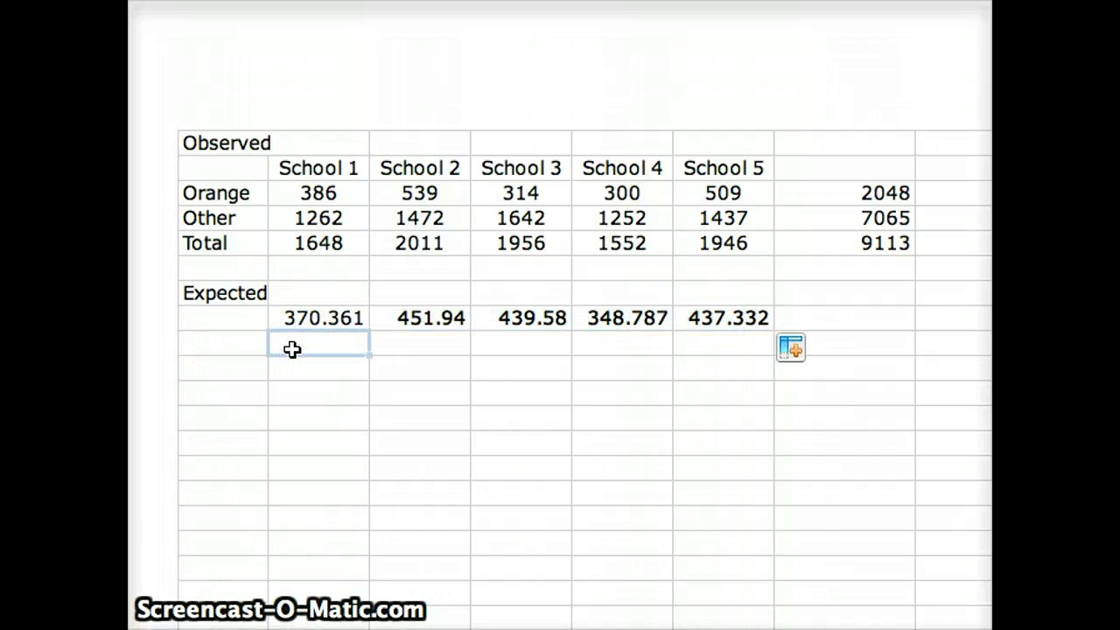
{"action": "type", "text": "="}
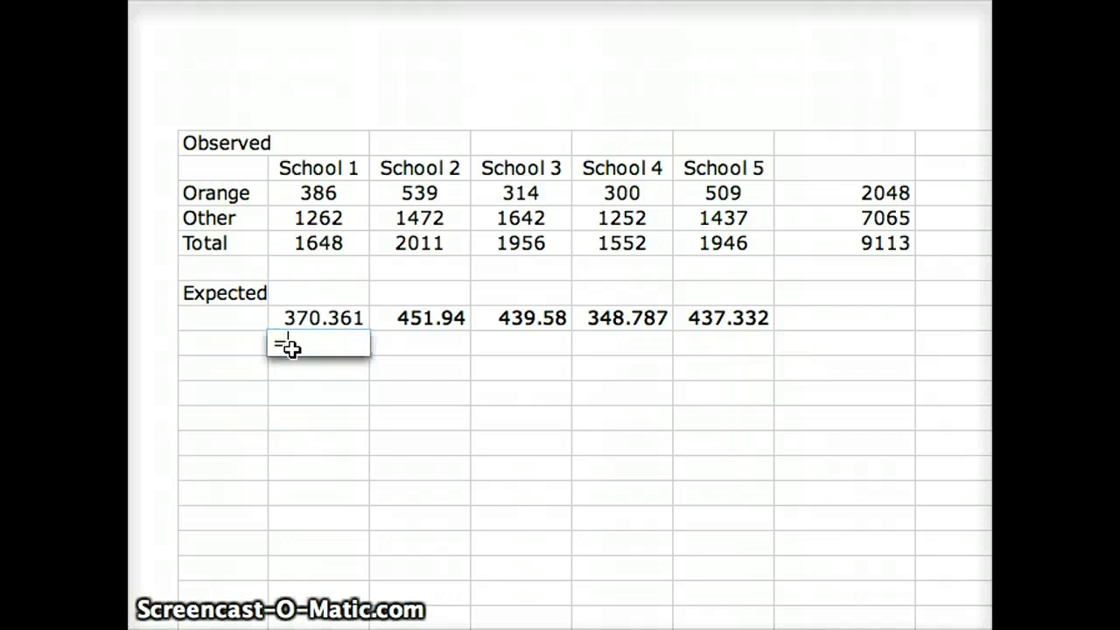
{"action": "left_click_drag", "start_coordinate": [292, 348], "coordinate": [319, 245]}
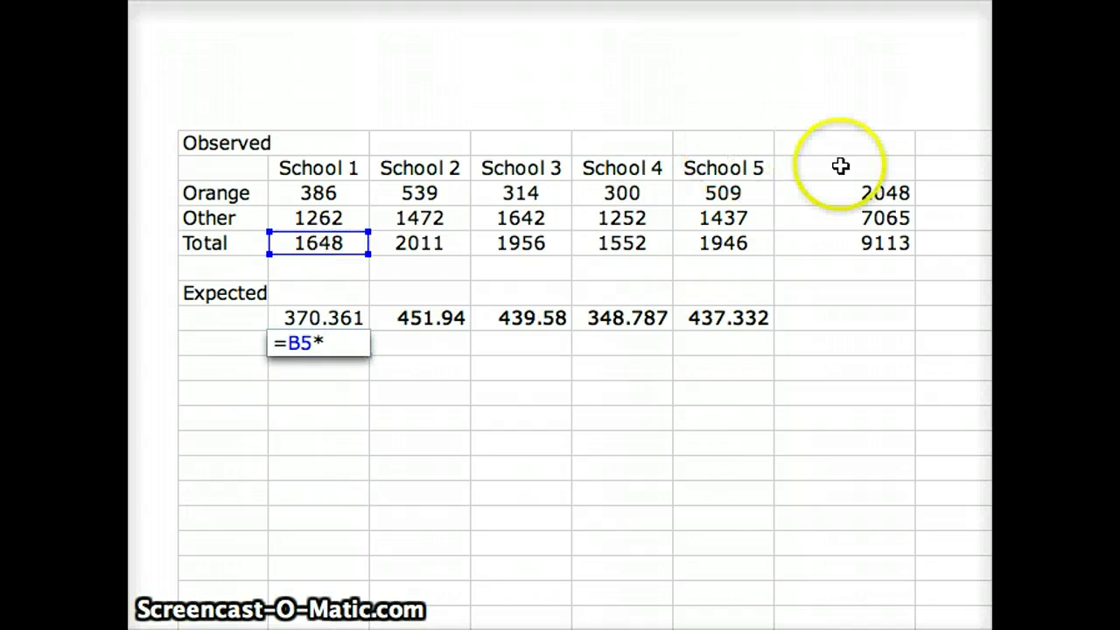
{"action": "type", "text": "*"}
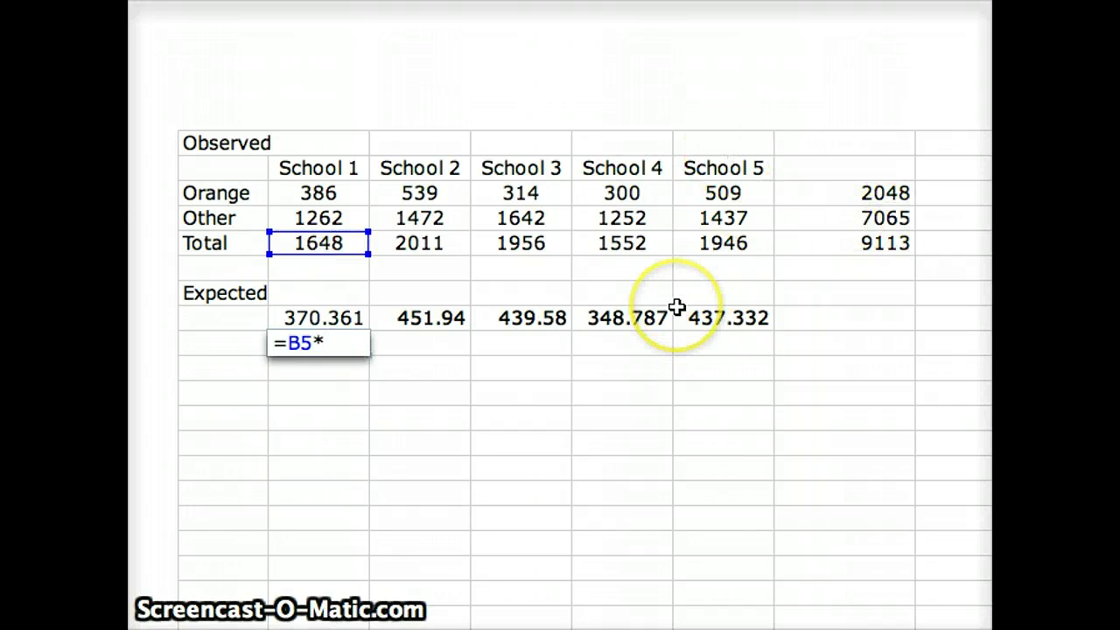
{"action": "type", "text": "7065/9113"}
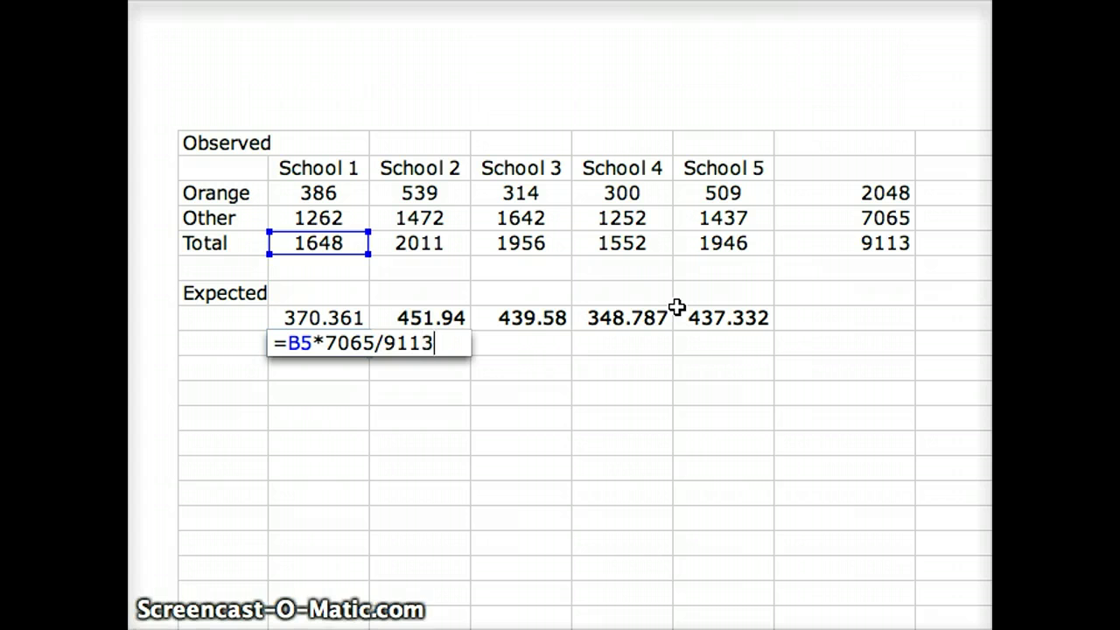
{"action": "key", "text": "Return"}
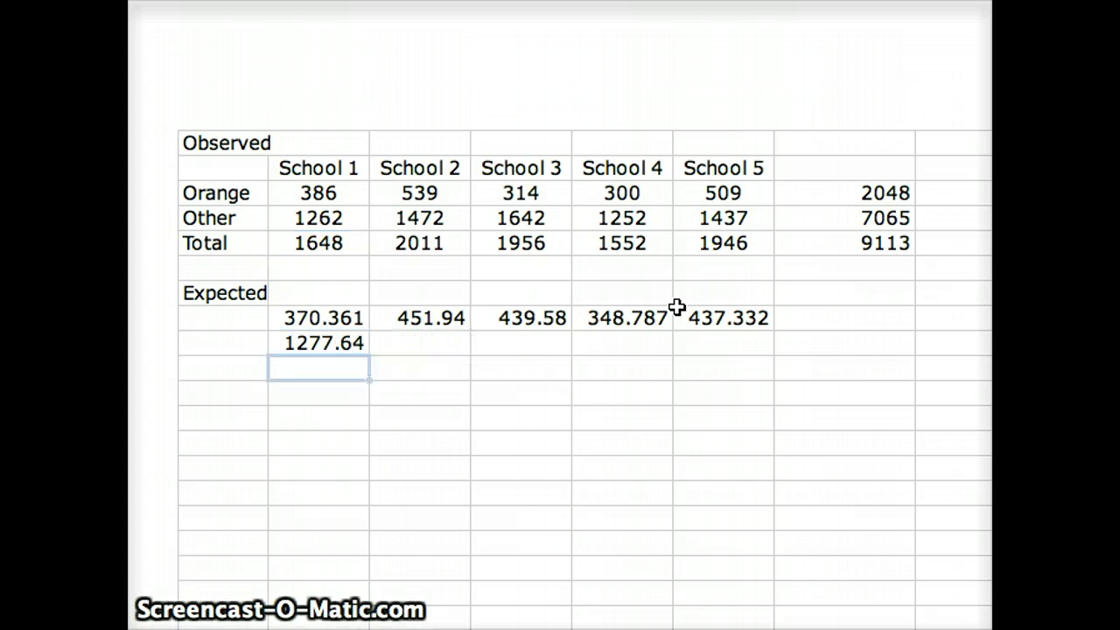
{"action": "left_click", "coordinate": [341, 344]}
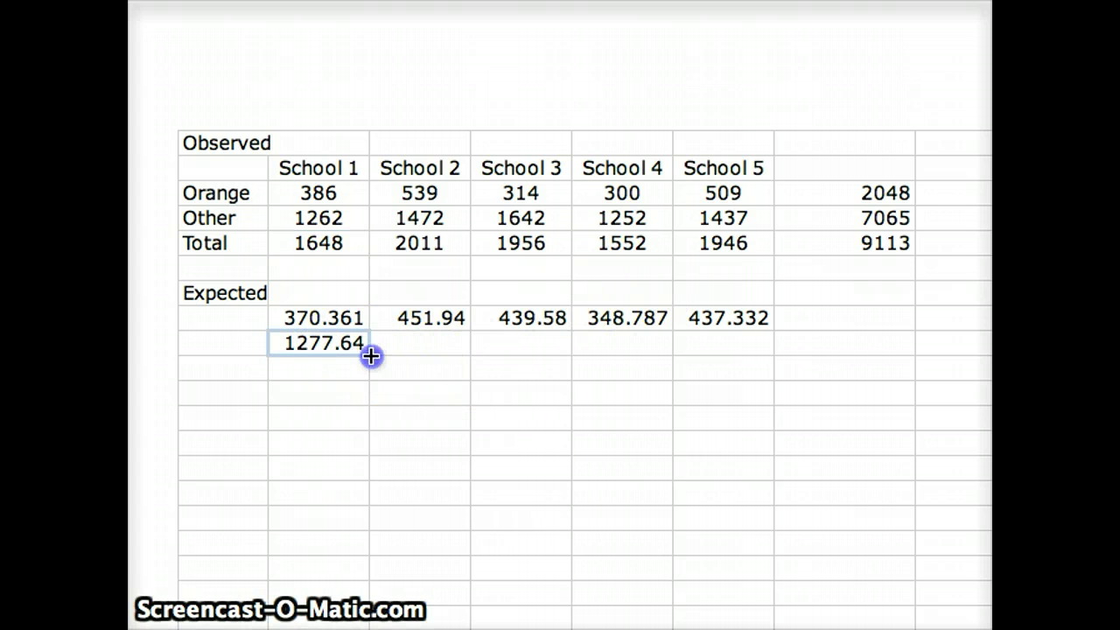
{"action": "left_click_drag", "start_coordinate": [371, 355], "coordinate": [732, 353]}
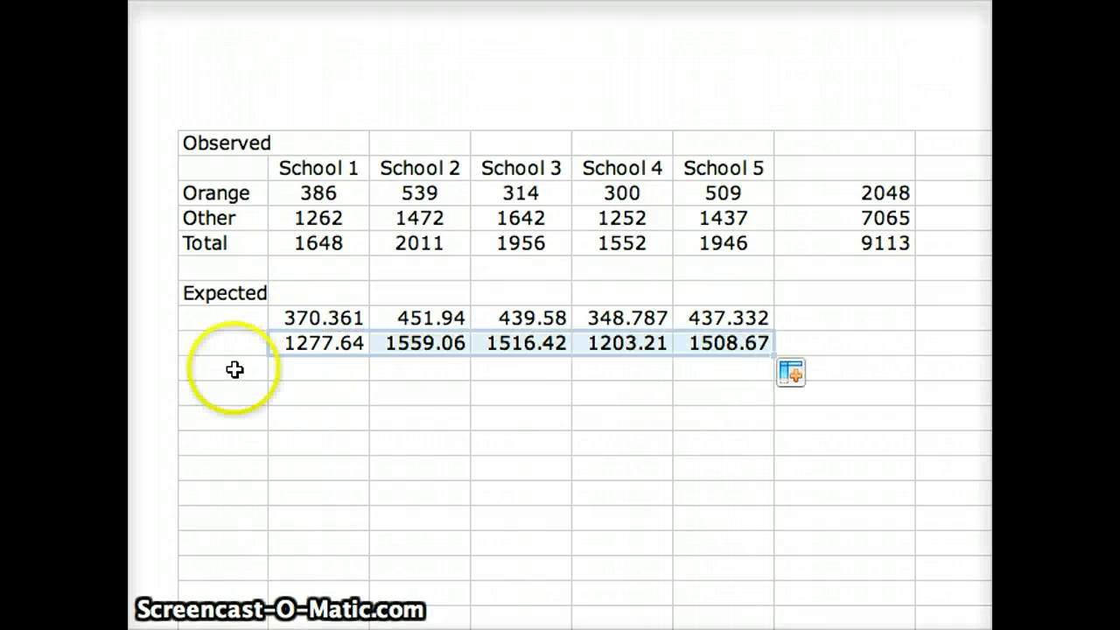
{"action": "left_click", "coordinate": [308, 369]}
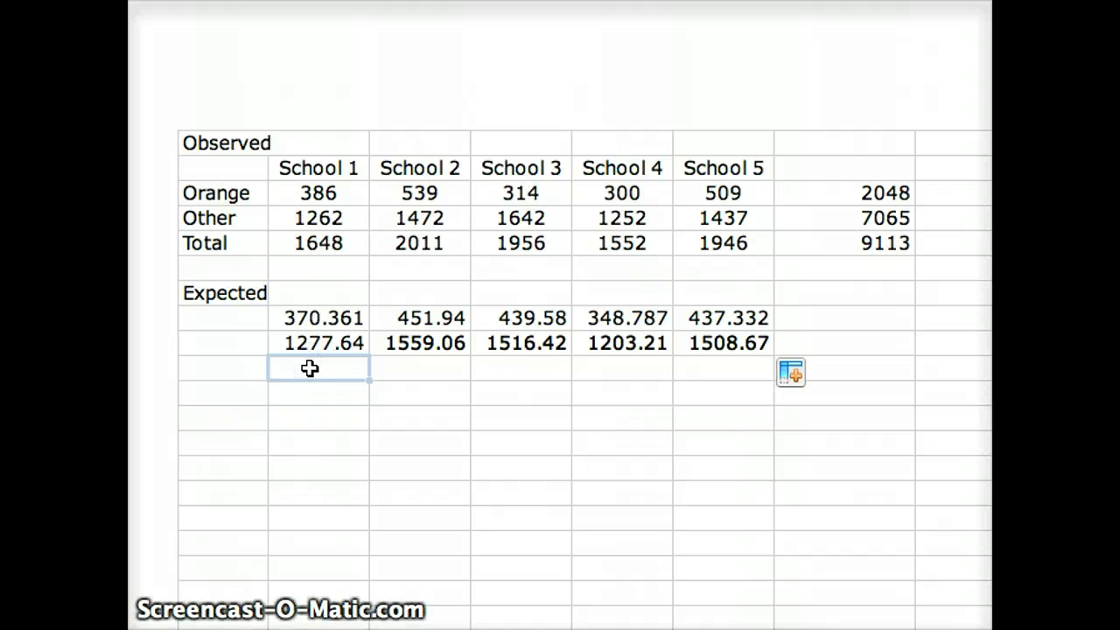
{"action": "type", "text": "="}
{"action": "left_click", "coordinate": [315, 246]}
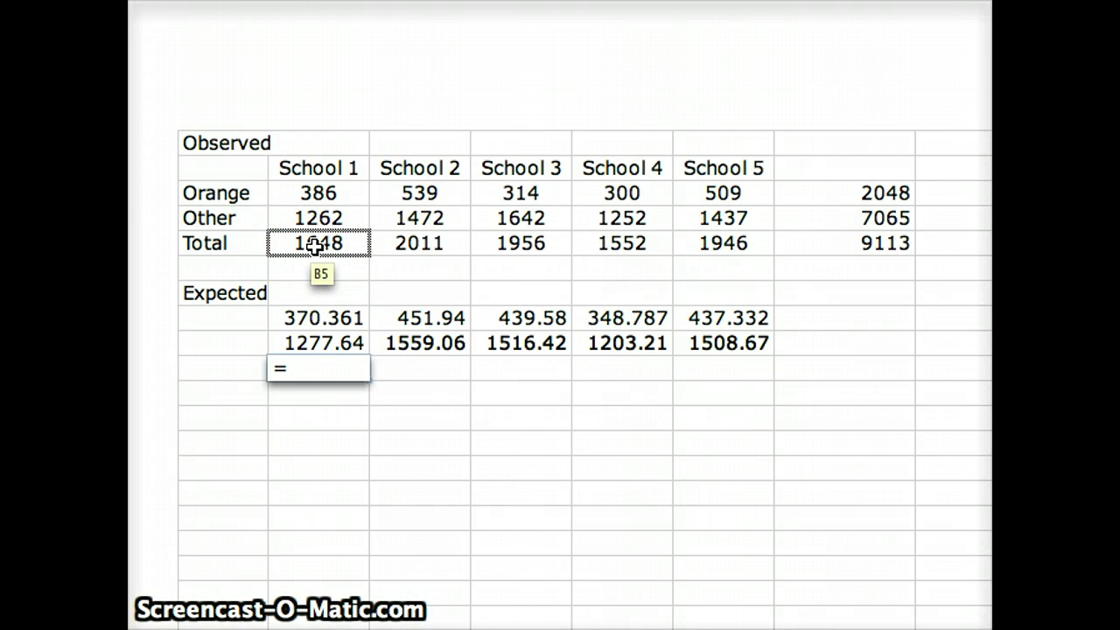
{"action": "left_click", "coordinate": [325, 277]}
{"action": "key", "text": "BackSpace"}
{"action": "key", "text": "BackSpace"}
{"action": "key", "text": "BackSpace"}
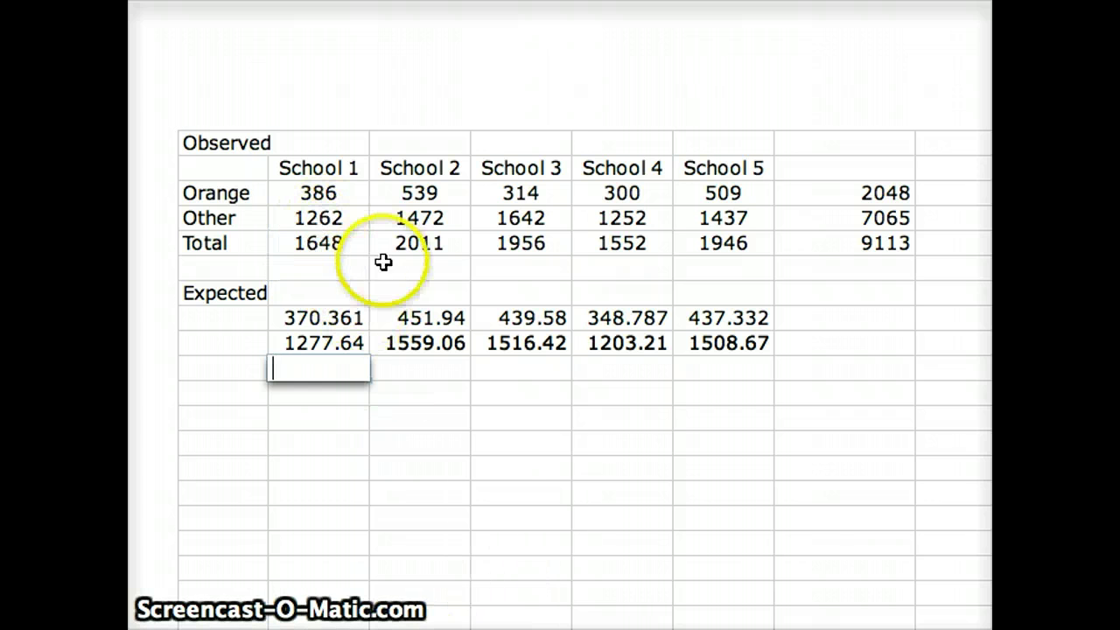
{"action": "left_click", "coordinate": [339, 406]}
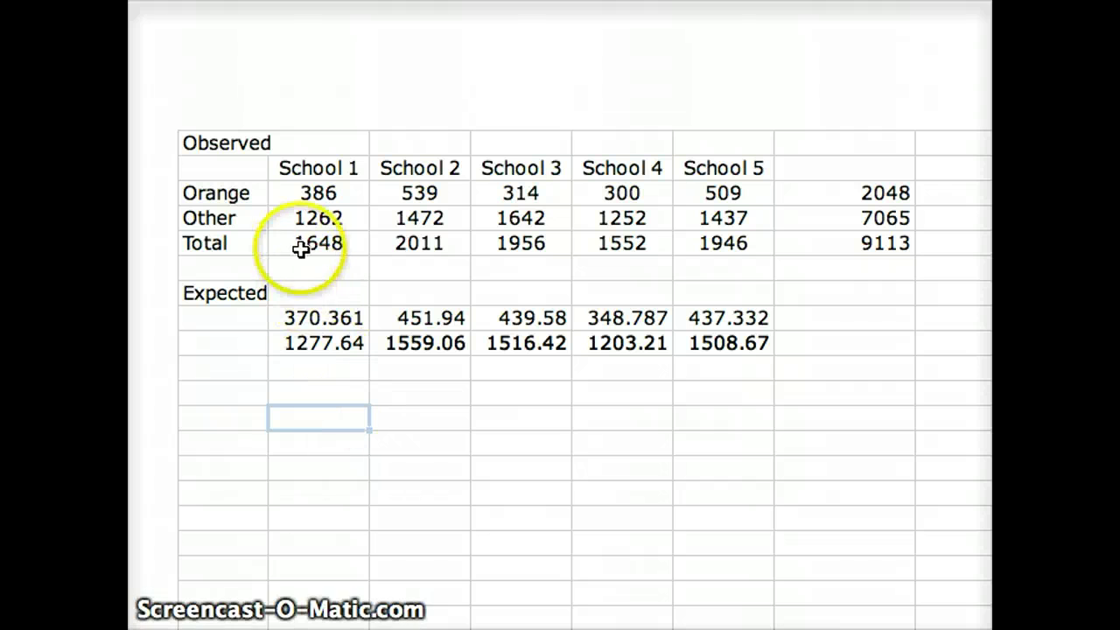
Total School 1's expected counts in B10 with a SUM of B8:B9 and fill the formula across to School 5
{"action": "left_click", "coordinate": [319, 362]}
{"action": "type", "text": "="}
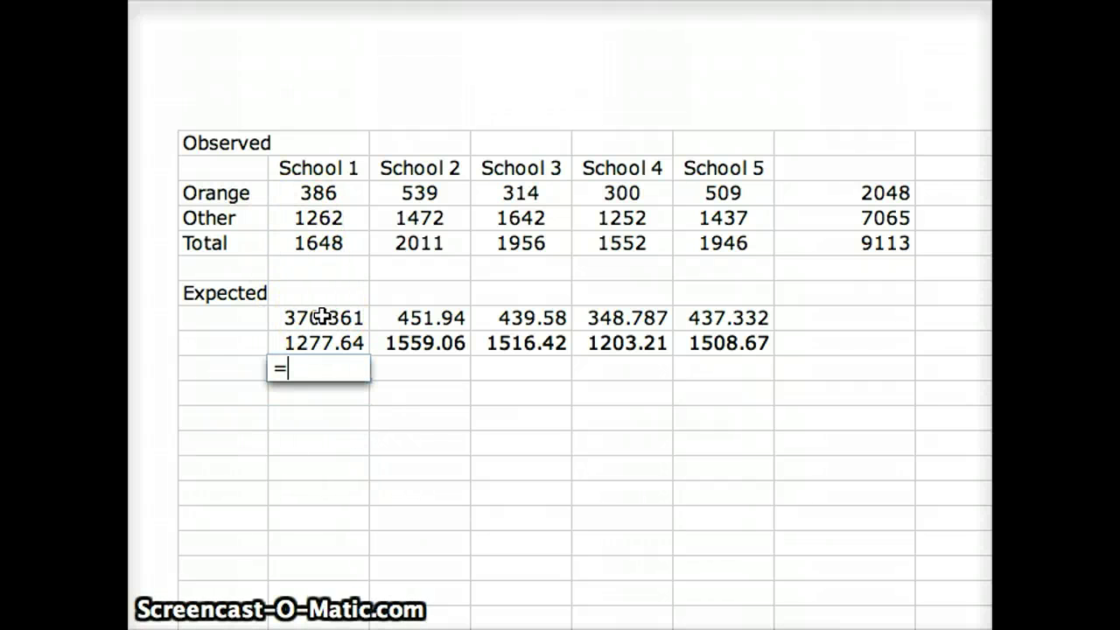
{"action": "type", "text": "sum("}
{"action": "left_click", "coordinate": [322, 317]}
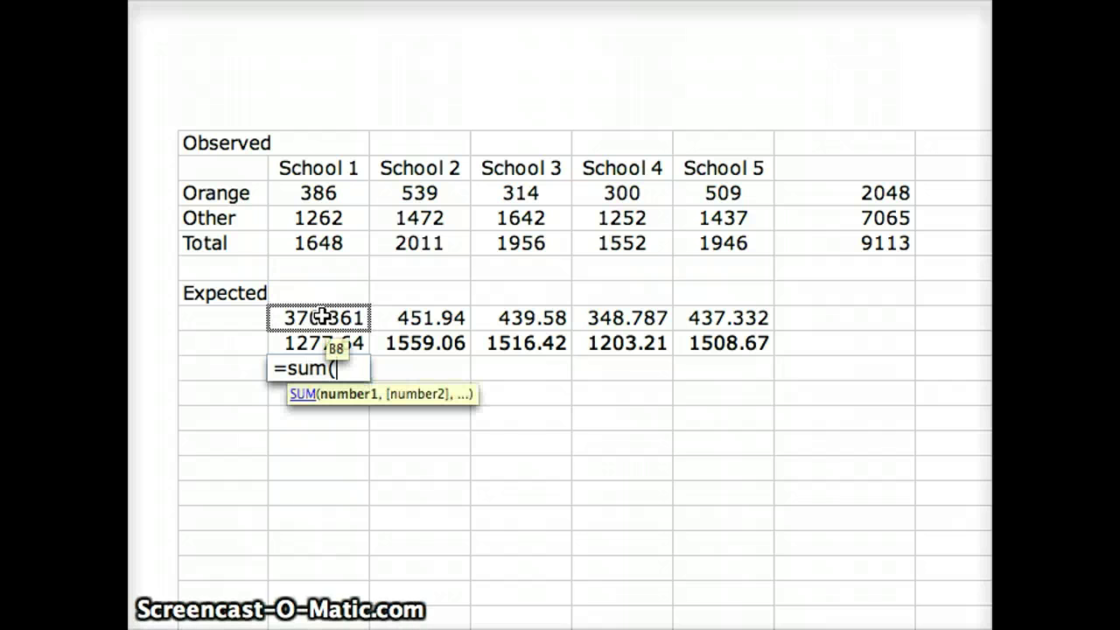
{"action": "left_click_drag", "start_coordinate": [322, 317], "coordinate": [318, 342]}
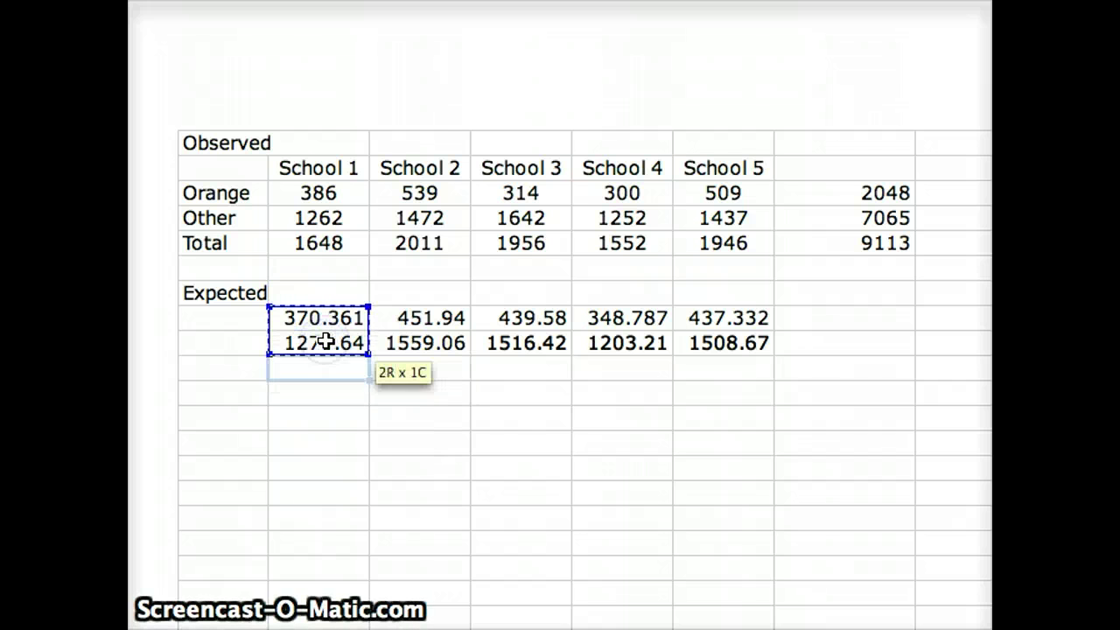
{"action": "key", "text": "Return"}
{"action": "left_click", "coordinate": [330, 369]}
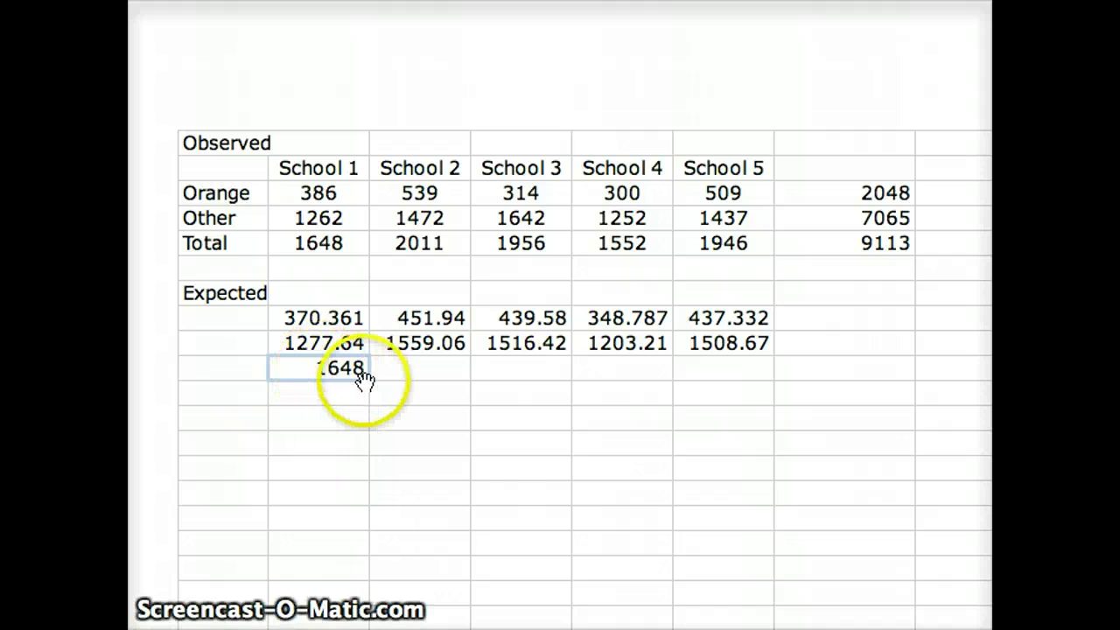
{"action": "left_click_drag", "start_coordinate": [366, 383], "coordinate": [760, 359]}
Add expected row totals in G8 with a SUM of B8:F8 and fill the formula down to G10
{"action": "left_click", "coordinate": [807, 318]}
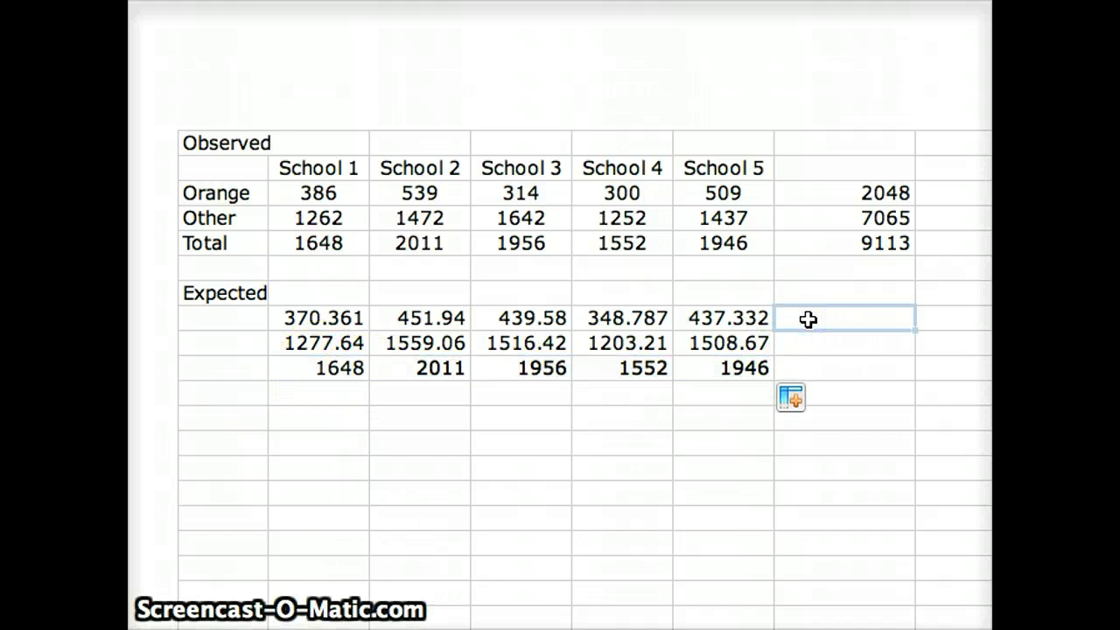
{"action": "type", "text": "=sum("}
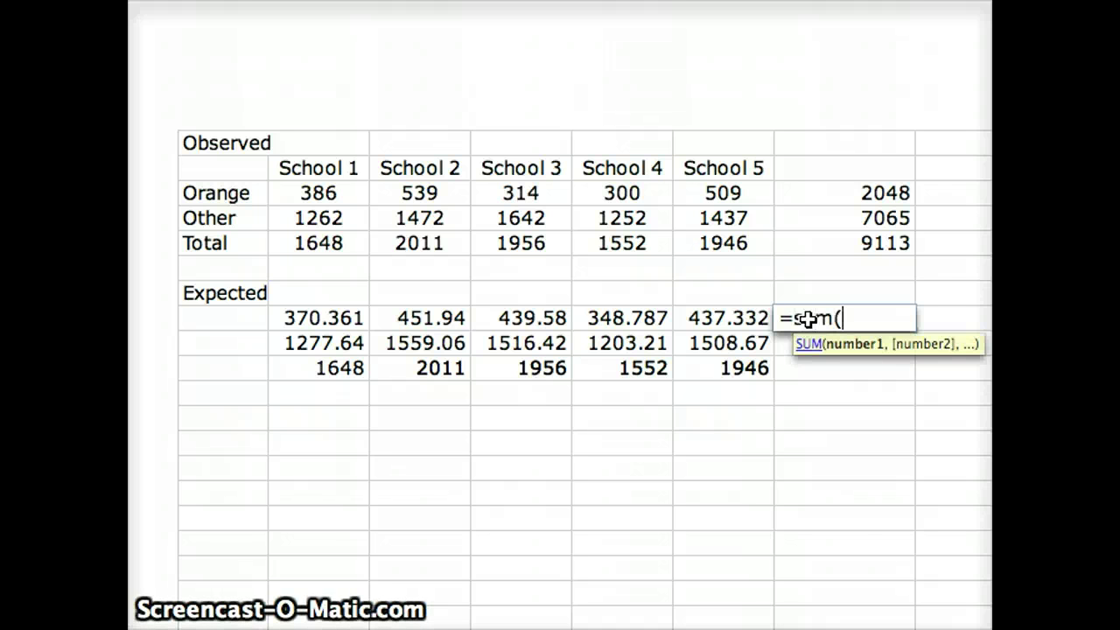
{"action": "left_click", "coordinate": [525, 318]}
{"action": "left_click", "coordinate": [337, 322]}
{"action": "left_click_drag", "start_coordinate": [337, 322], "coordinate": [734, 319]}
{"action": "key", "text": "Return"}
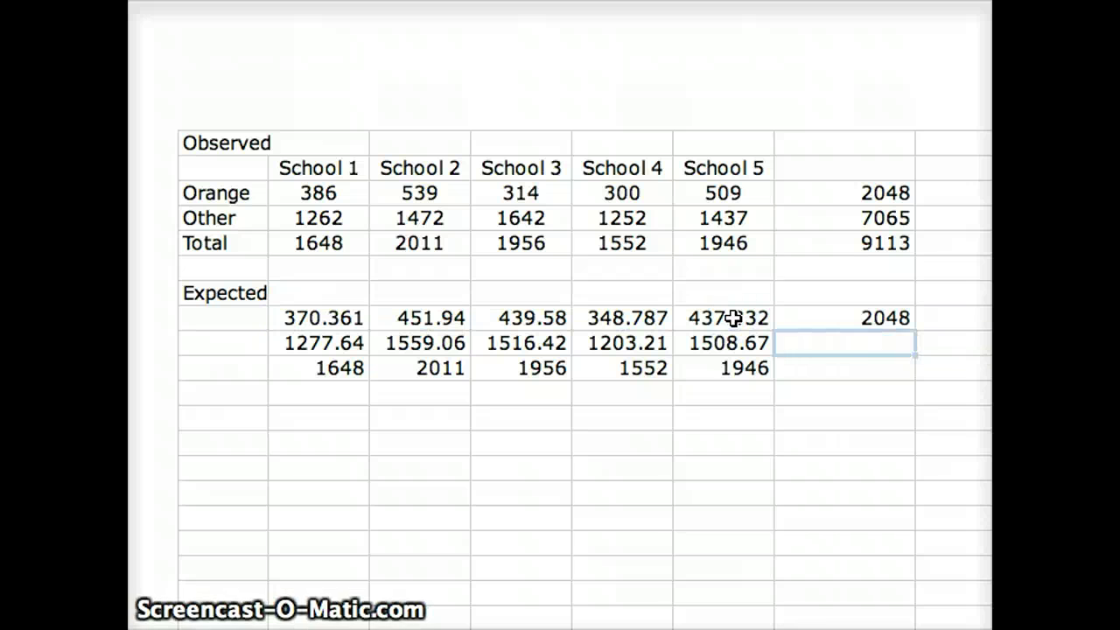
{"action": "left_click", "coordinate": [855, 313]}
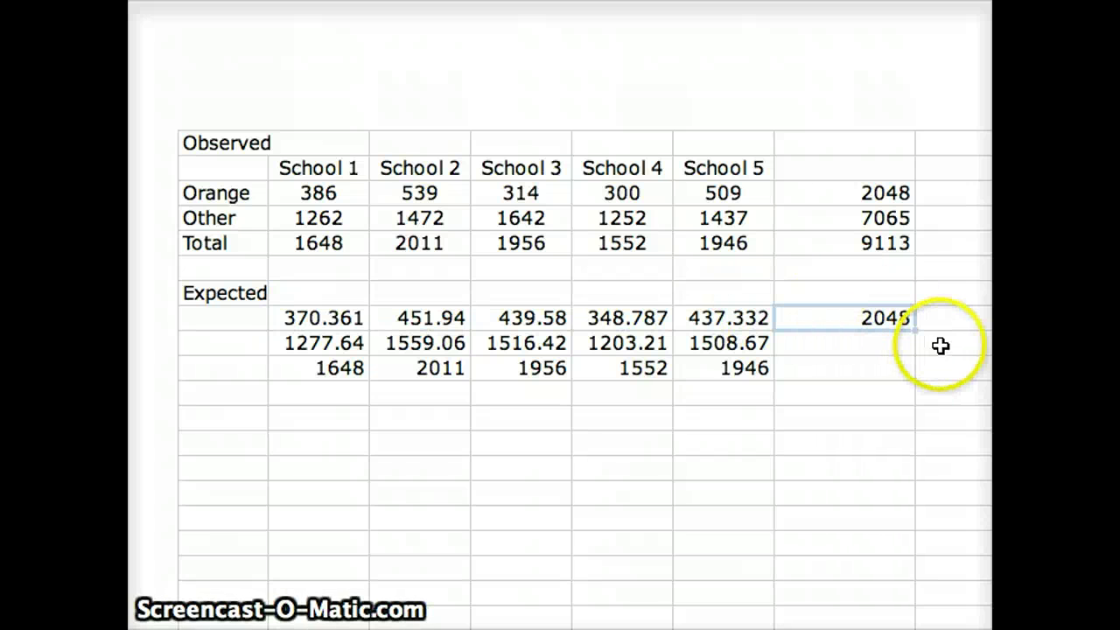
{"action": "left_click_drag", "start_coordinate": [916, 332], "coordinate": [901, 370]}
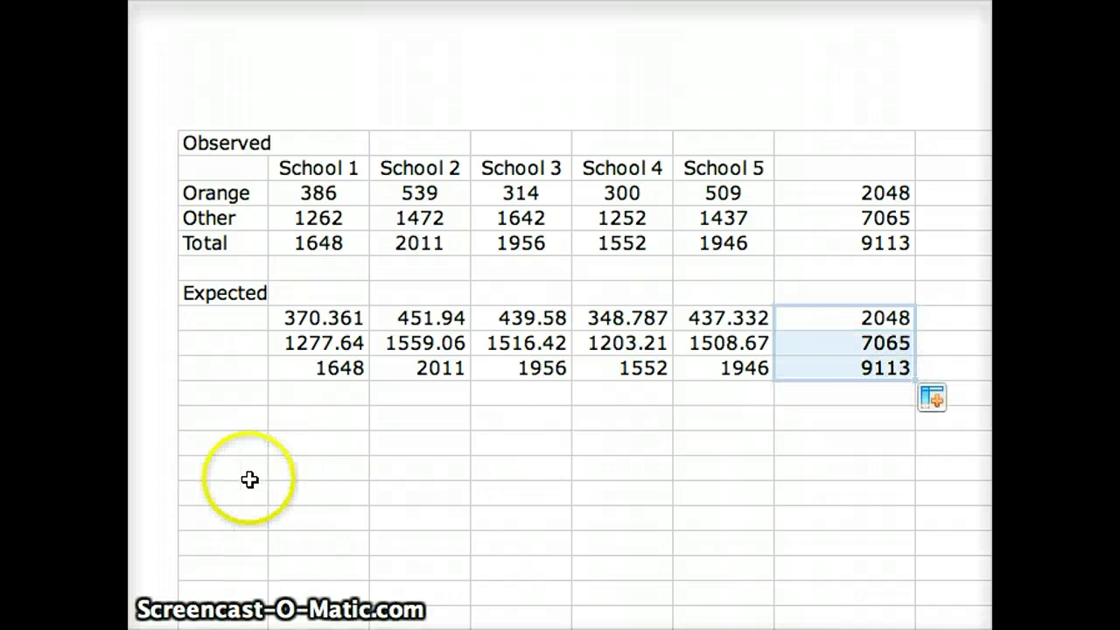
Label a new section (Obs-Exp)^2/Exp in A12, two rows below the expected totals
{"action": "left_click", "coordinate": [203, 417]}
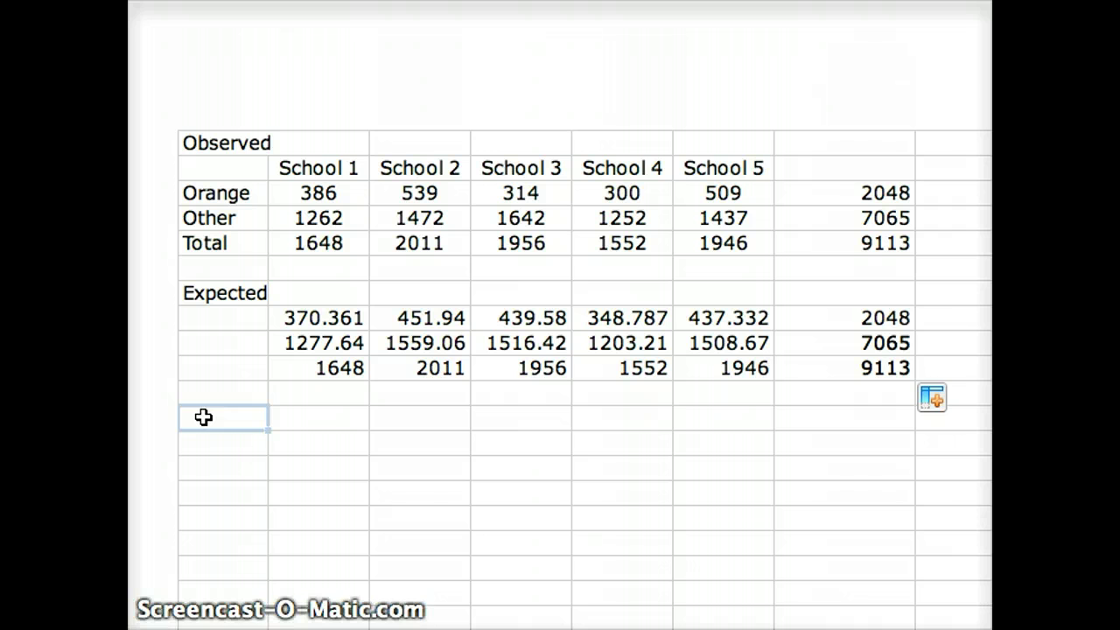
{"action": "type", "text": "(Obs-"}
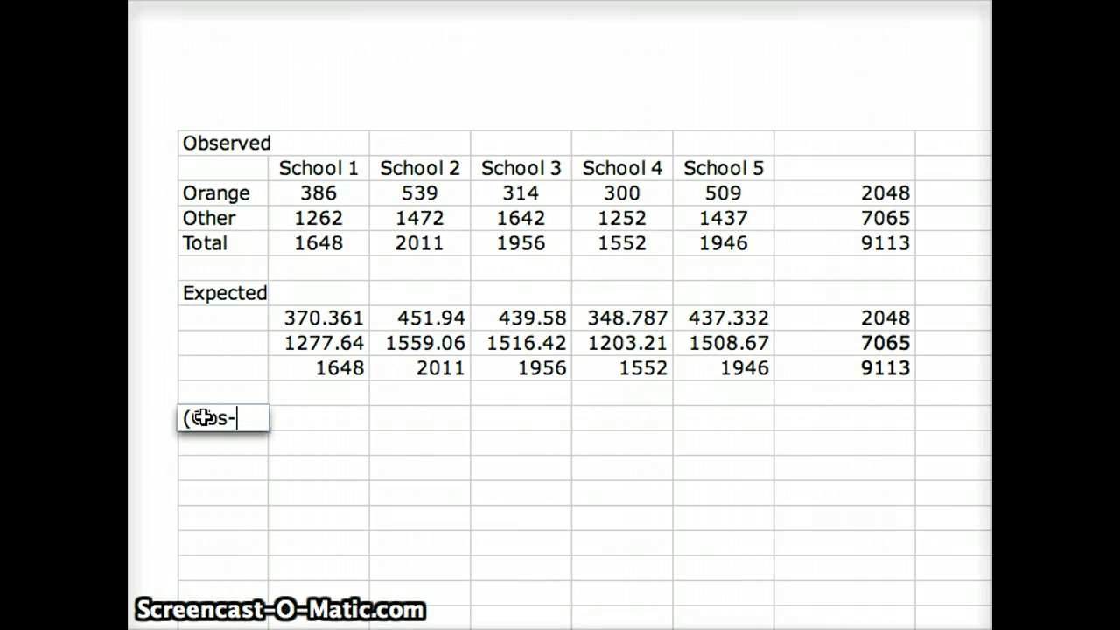
{"action": "type", "text": "Exp)^2/Exp"}
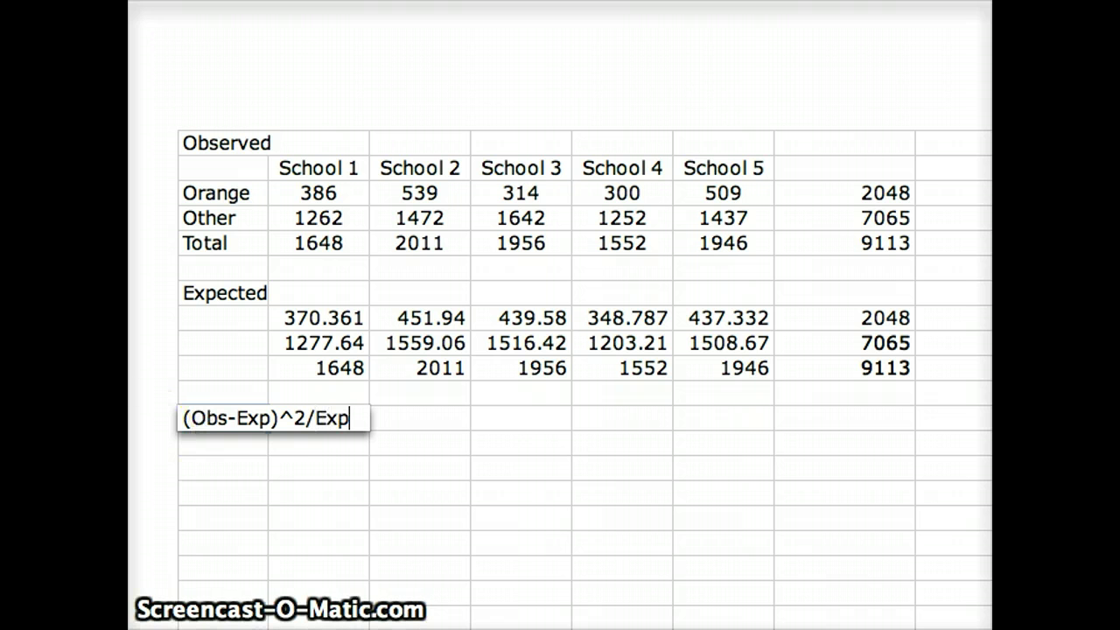
Calculate the Orange chi-square contributions in B14 with =(B3-B8)^2/B8 and fill the formula across to School 5
{"action": "left_click", "coordinate": [325, 473]}
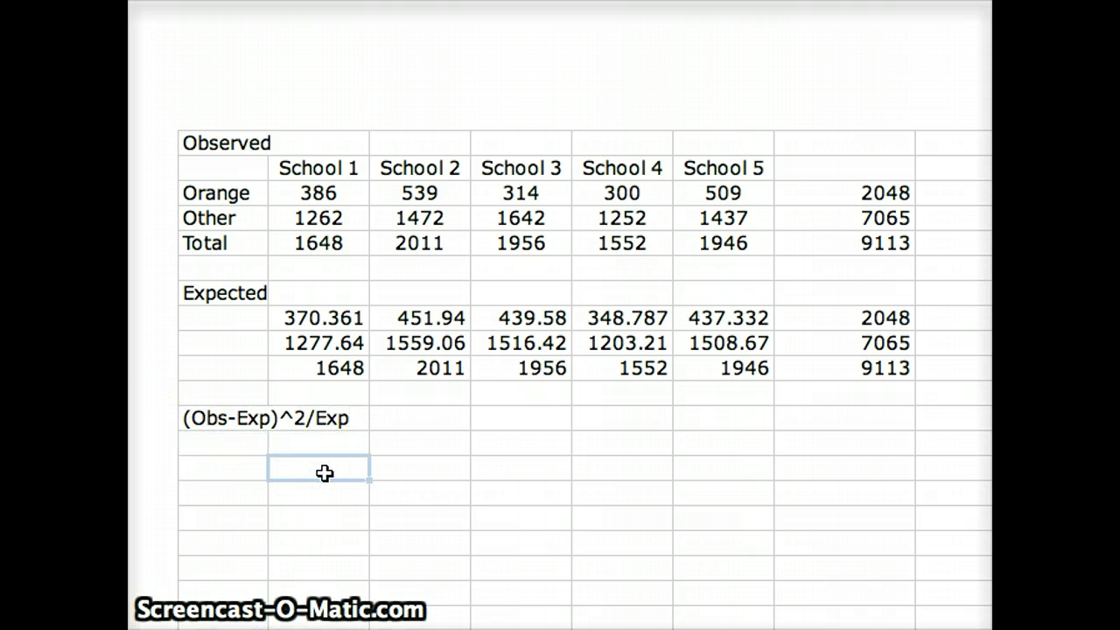
{"action": "type", "text": "="}
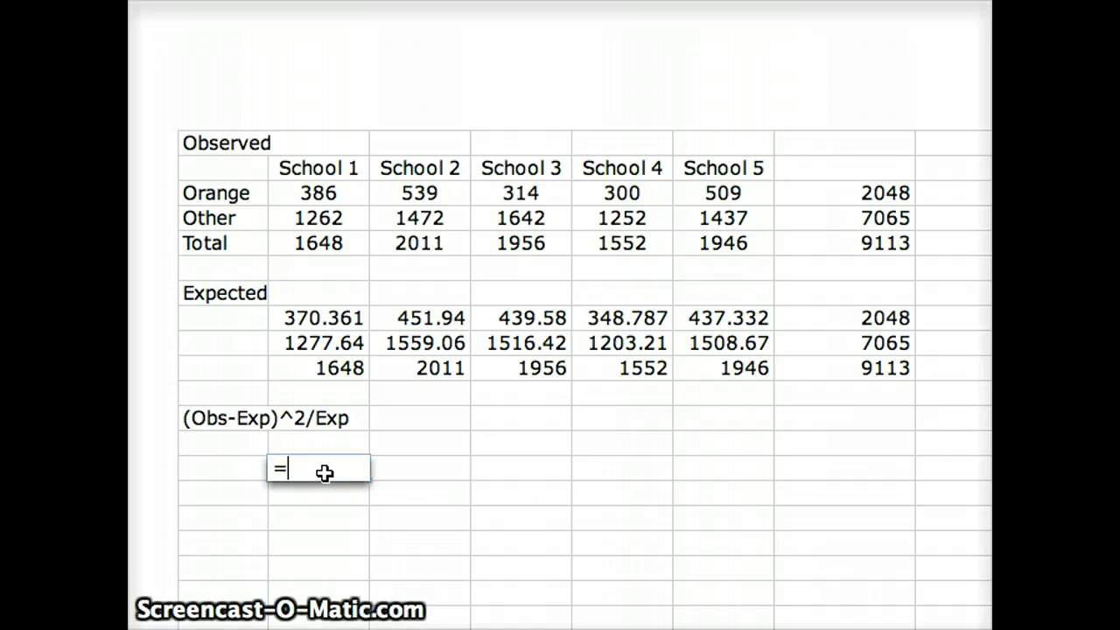
{"action": "left_click", "coordinate": [320, 196]}
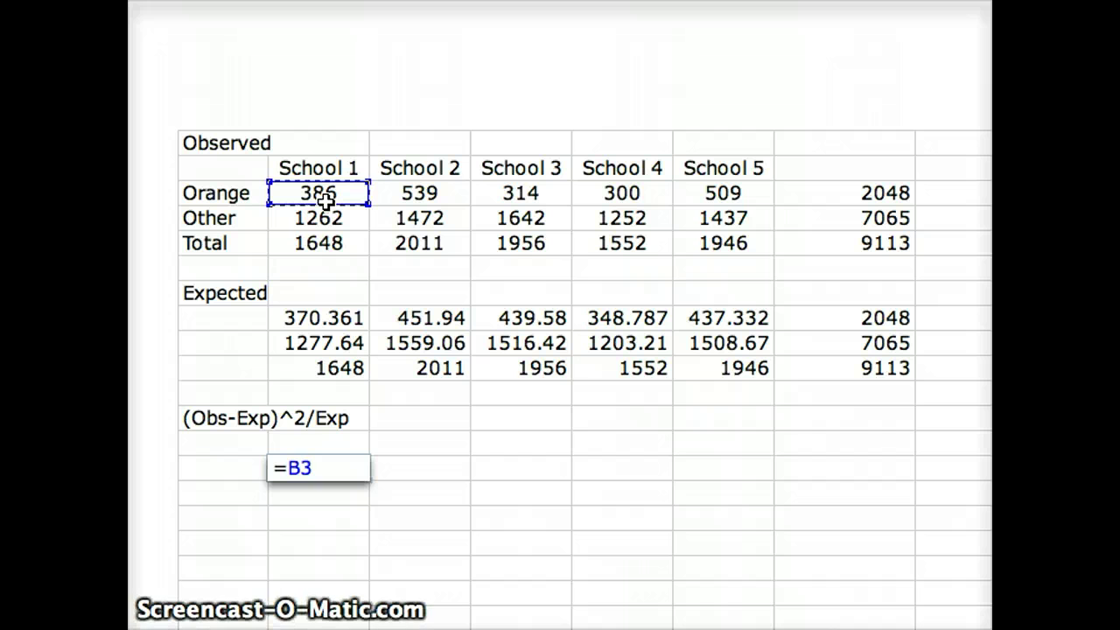
{"action": "key", "text": "BackSpace"}
{"action": "type", "text": "("}
{"action": "left_click", "coordinate": [324, 200]}
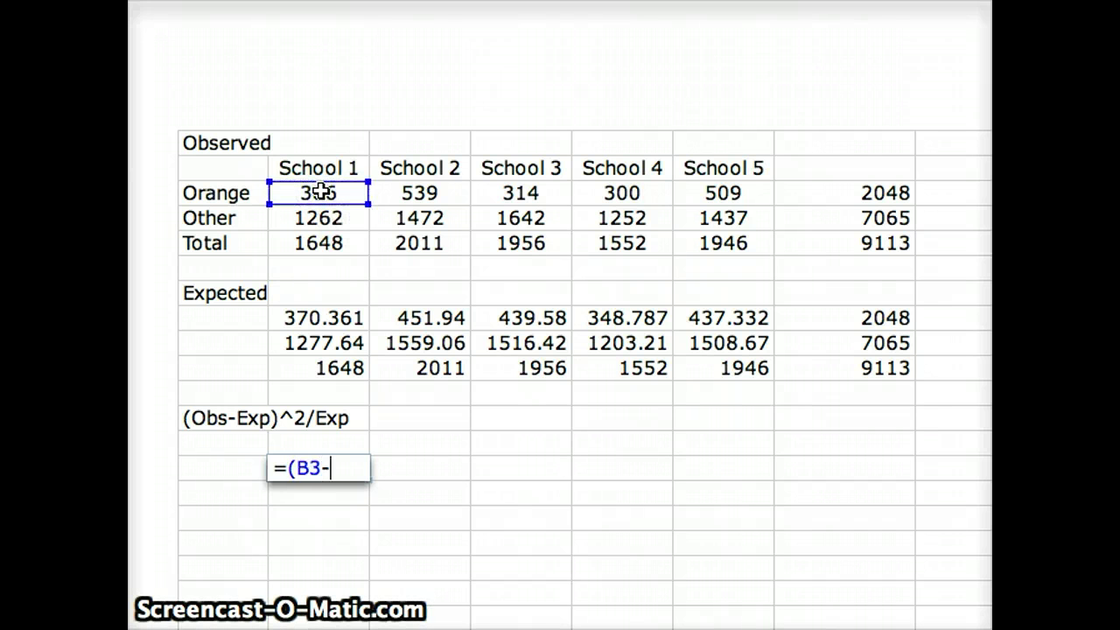
{"action": "type", "text": "-"}
{"action": "left_click", "coordinate": [296, 318]}
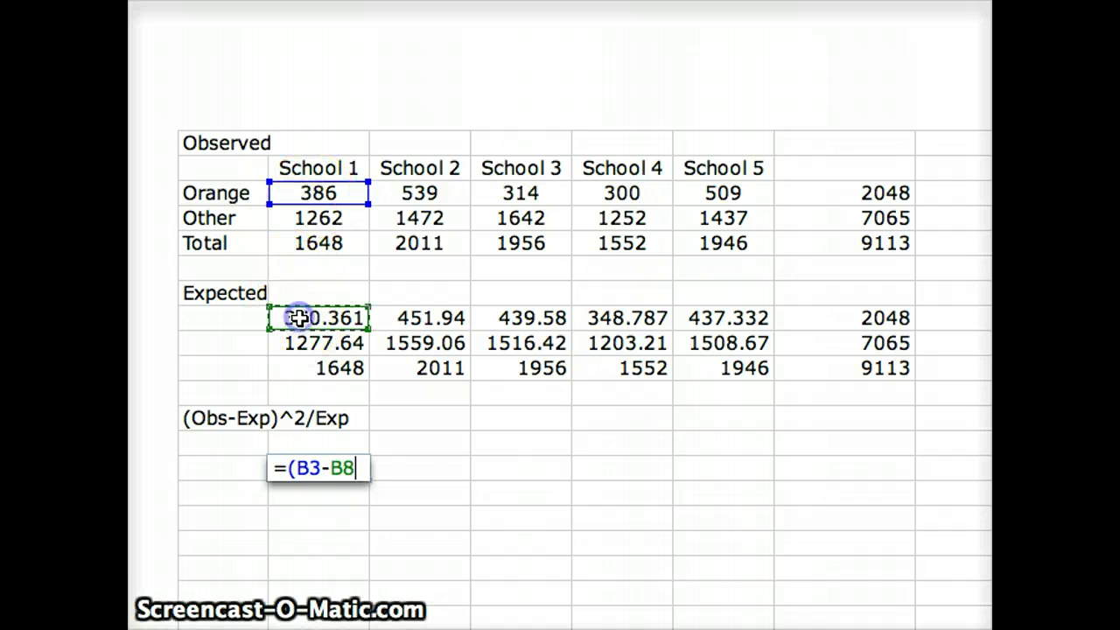
{"action": "type", "text": ")"}
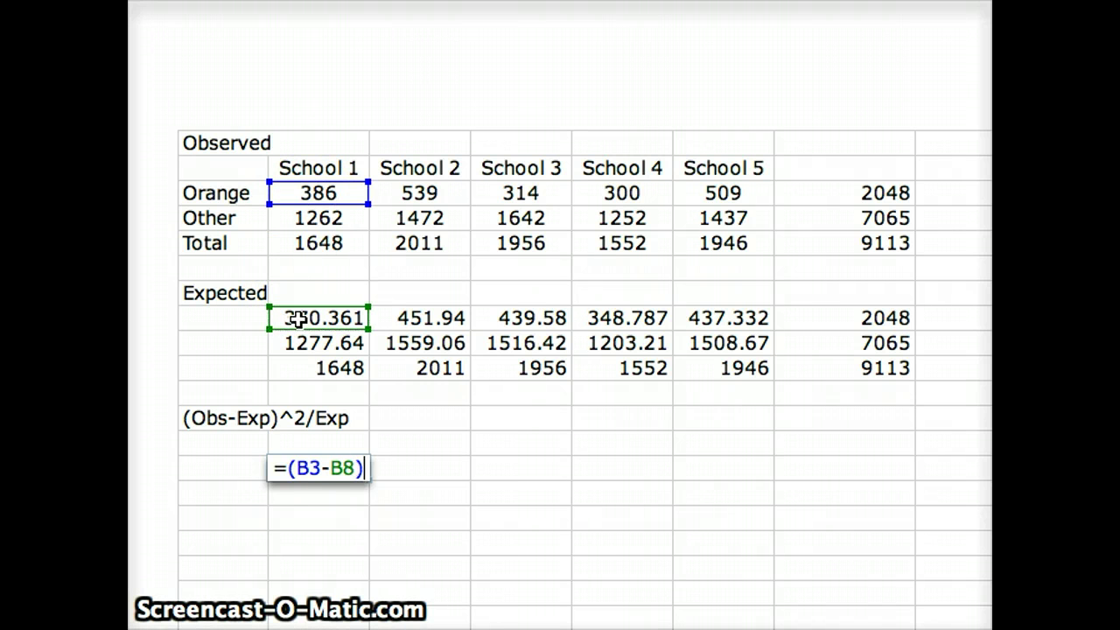
{"action": "type", "text": "^2"}
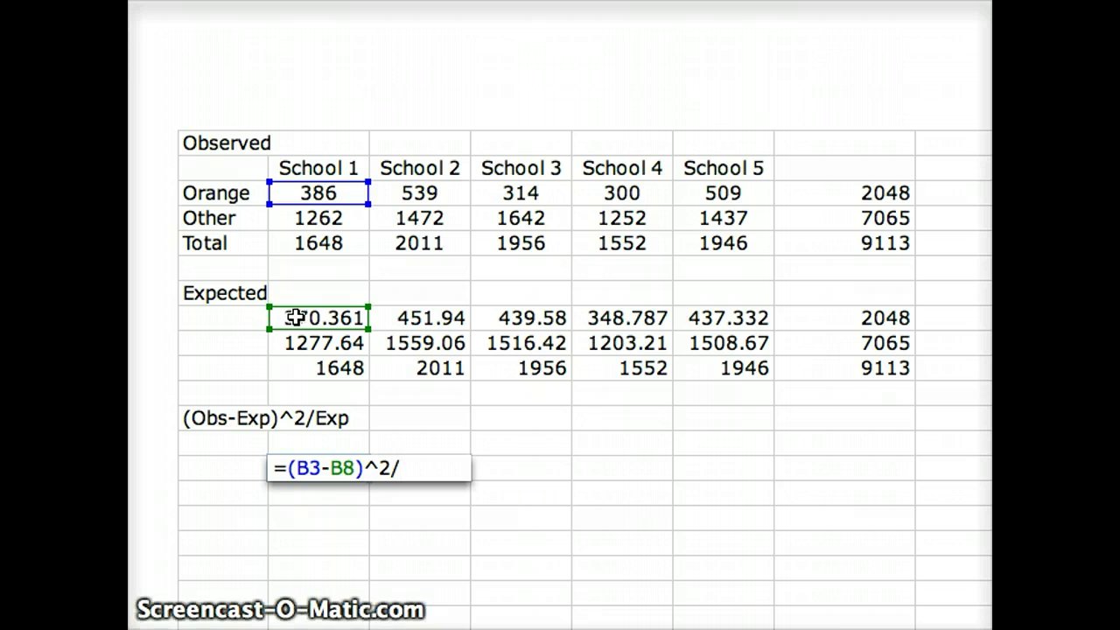
{"action": "type", "text": "/"}
{"action": "left_click", "coordinate": [296, 319]}
{"action": "key", "text": "Return"}
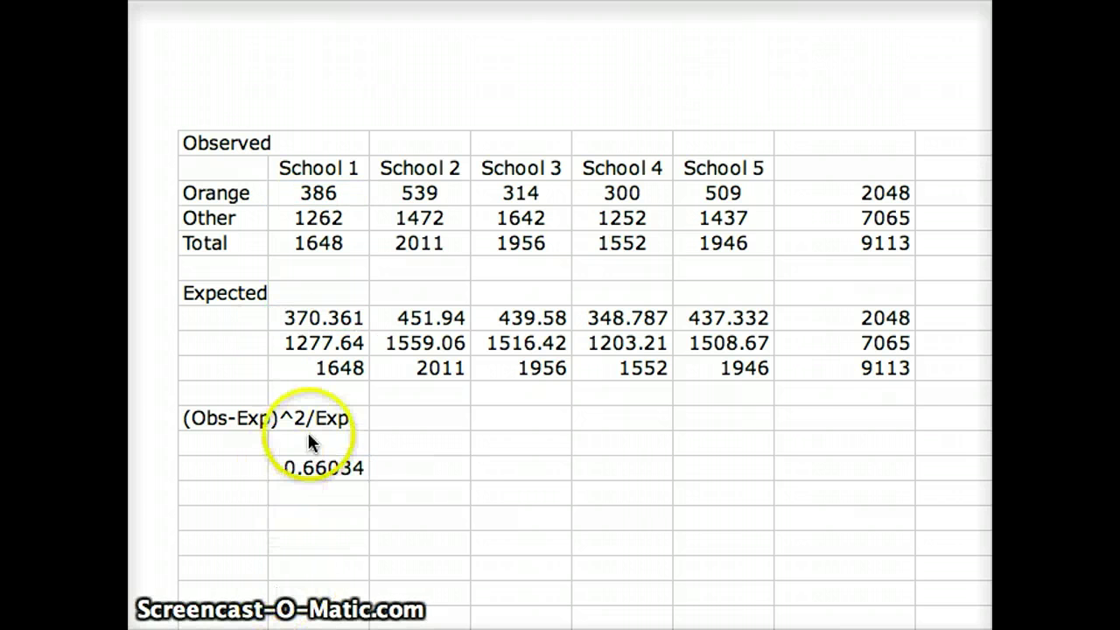
{"action": "left_click", "coordinate": [313, 465]}
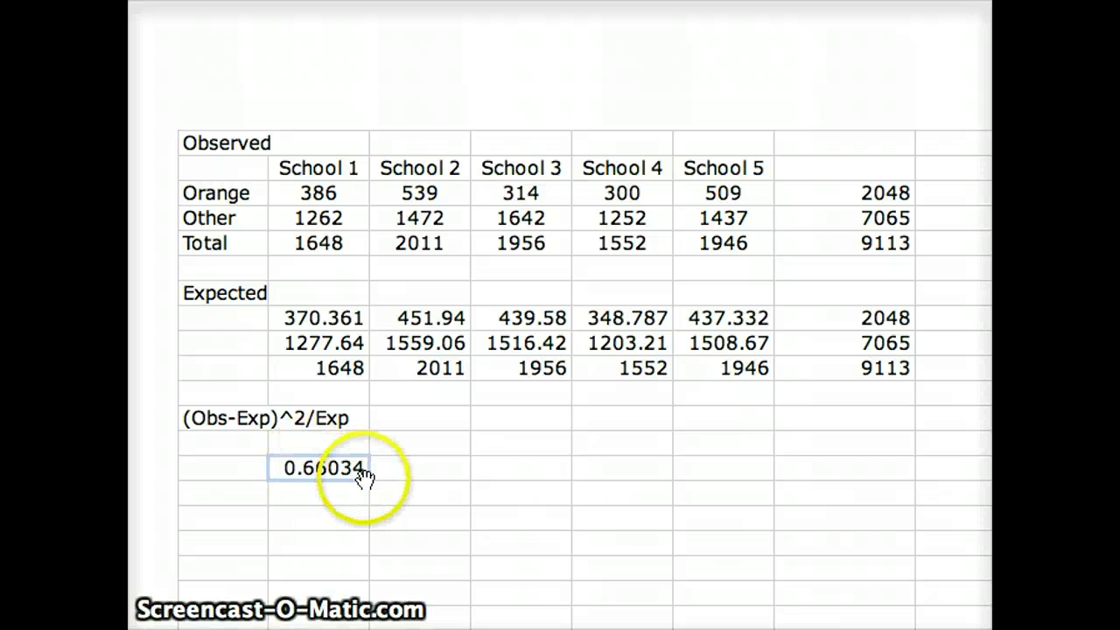
{"action": "left_click_drag", "start_coordinate": [366, 478], "coordinate": [726, 468]}
Calculate the Other chi-square contributions in B15 with =(B4-B9)^2/B9 and fill the formula across to School 5
{"action": "left_click", "coordinate": [329, 502]}
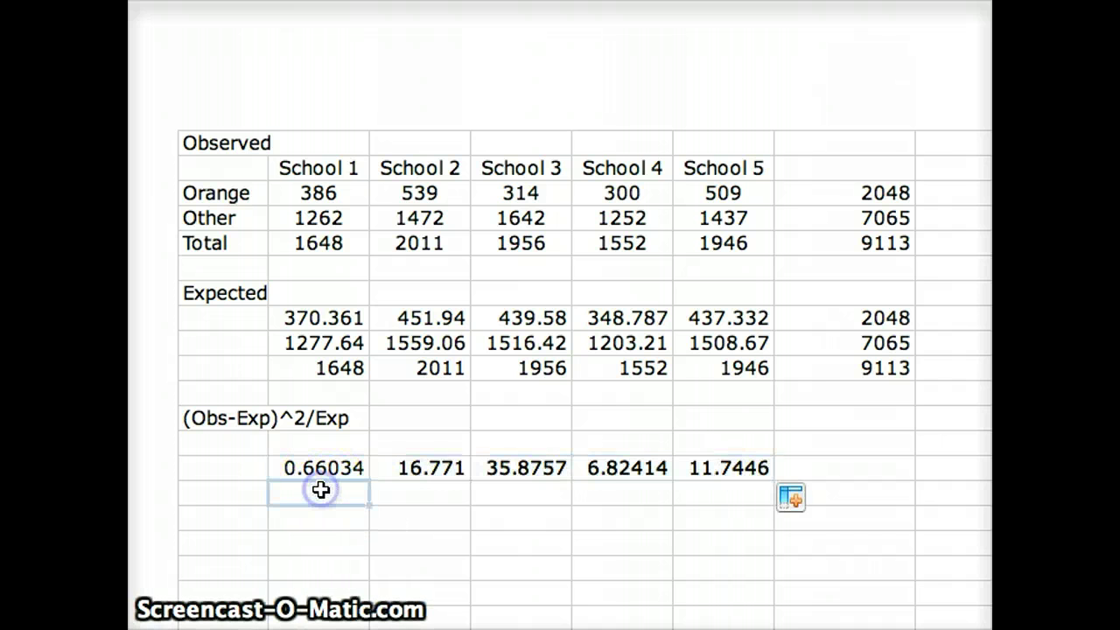
{"action": "type", "text": "="}
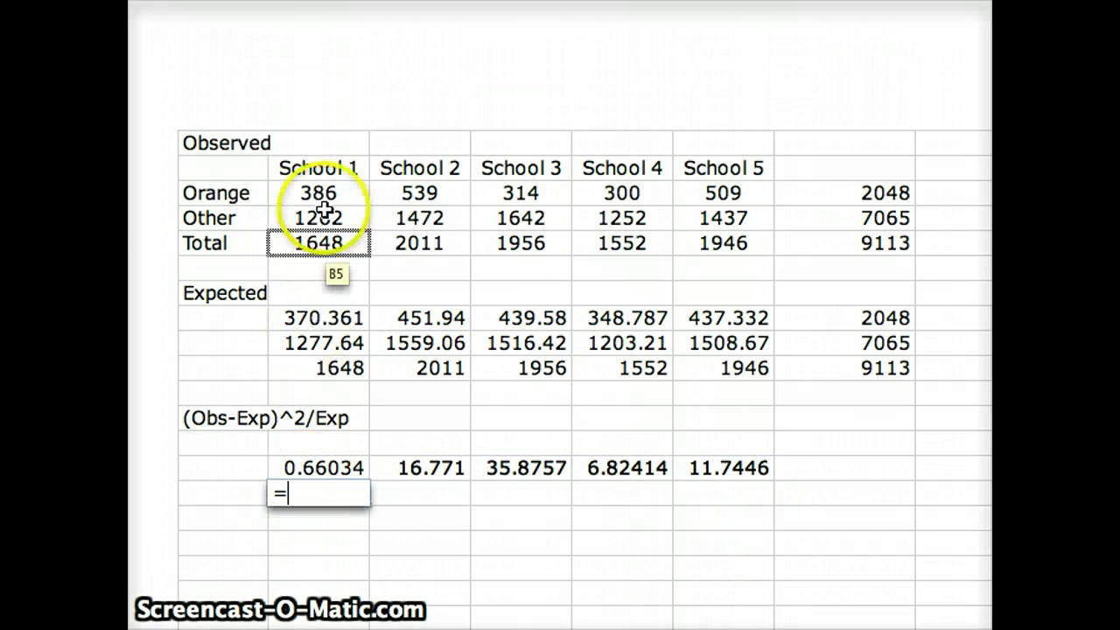
{"action": "left_click", "coordinate": [322, 219]}
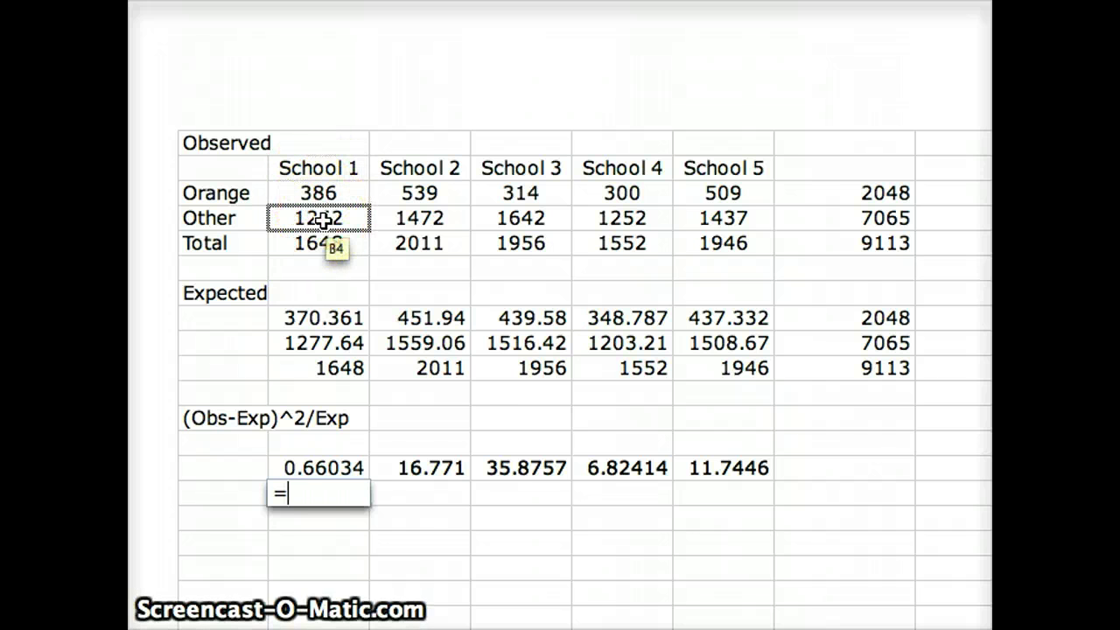
{"action": "type", "text": "("}
{"action": "left_click", "coordinate": [322, 221]}
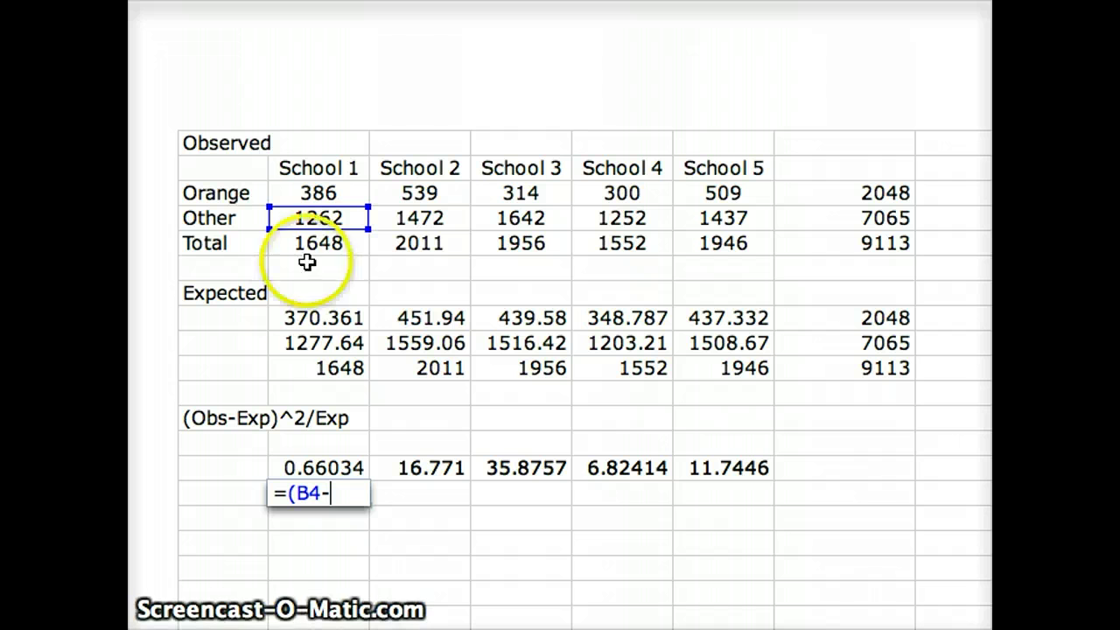
{"action": "left_click", "coordinate": [308, 344]}
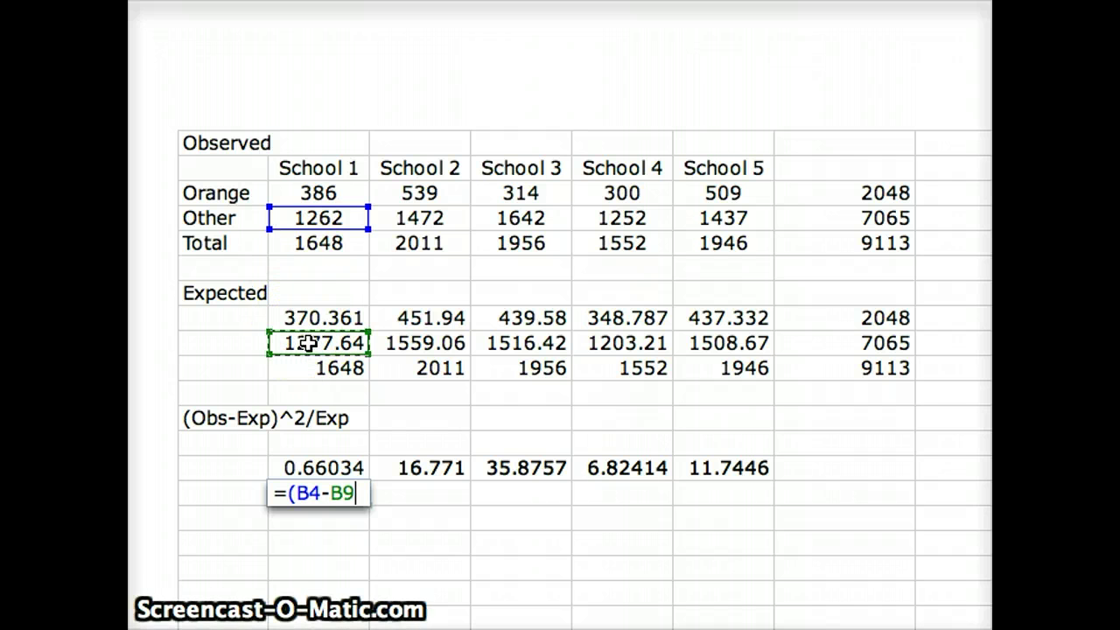
{"action": "type", "text": ")^2/"}
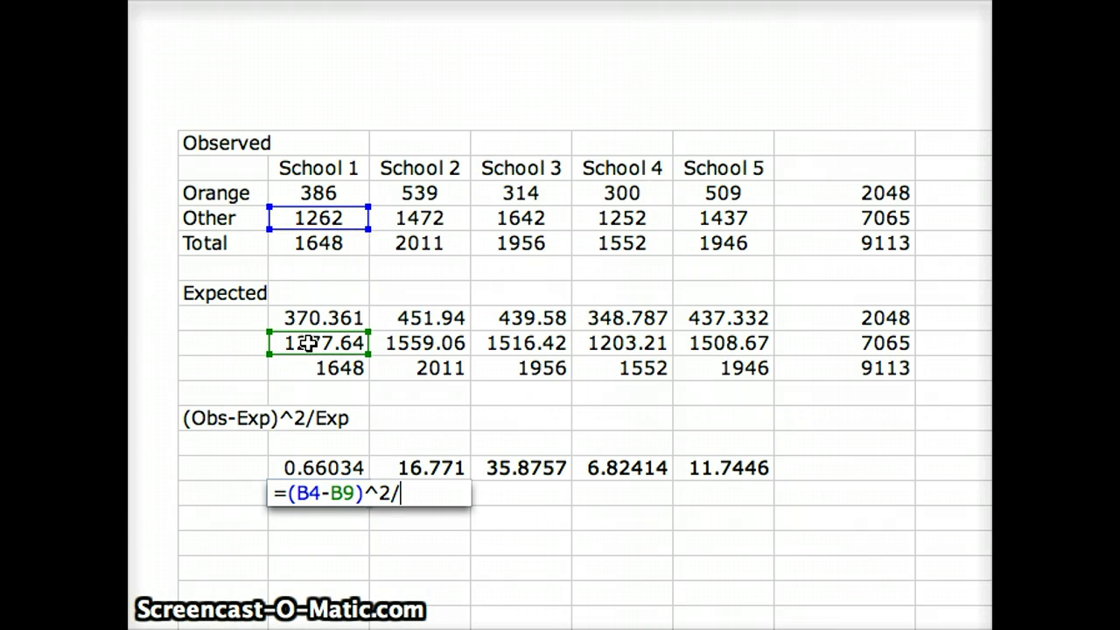
{"action": "left_click", "coordinate": [308, 343]}
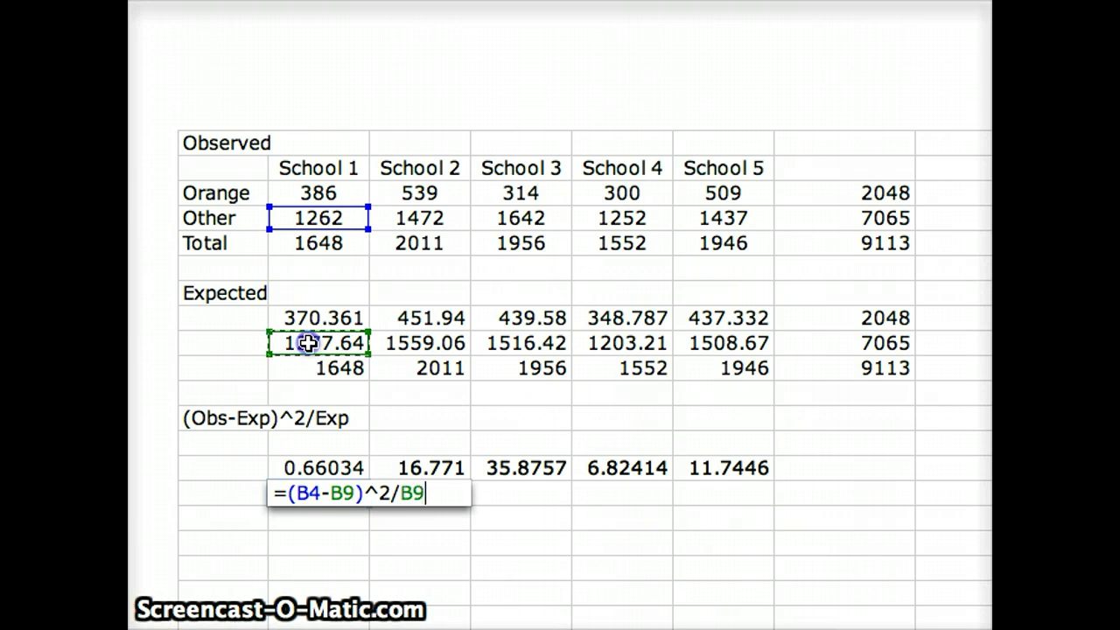
{"action": "key", "text": "Return"}
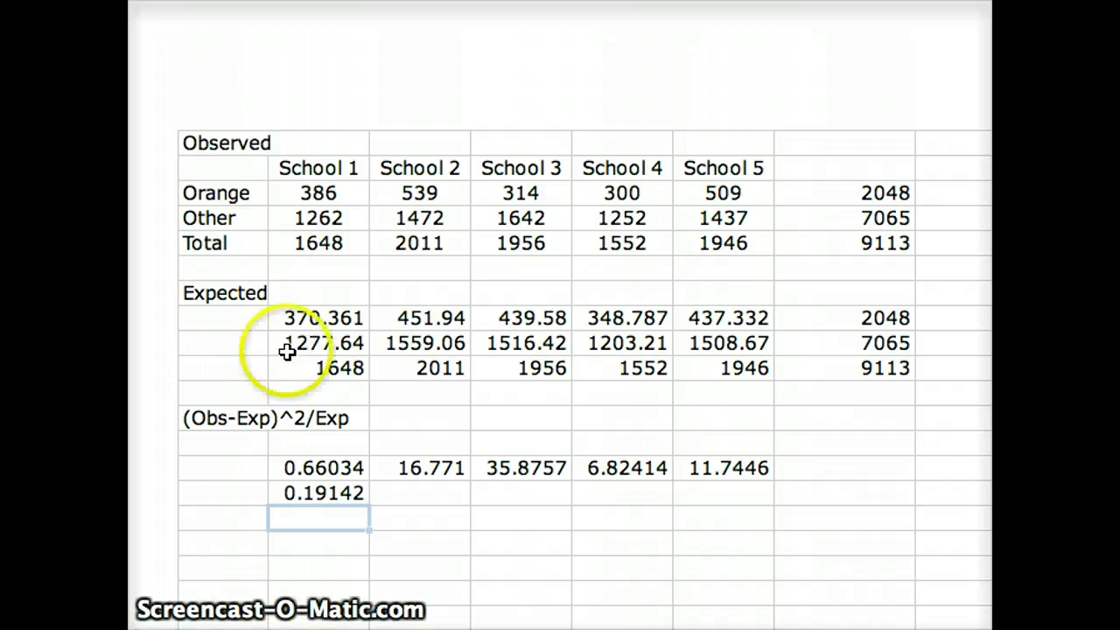
{"action": "left_click", "coordinate": [316, 497]}
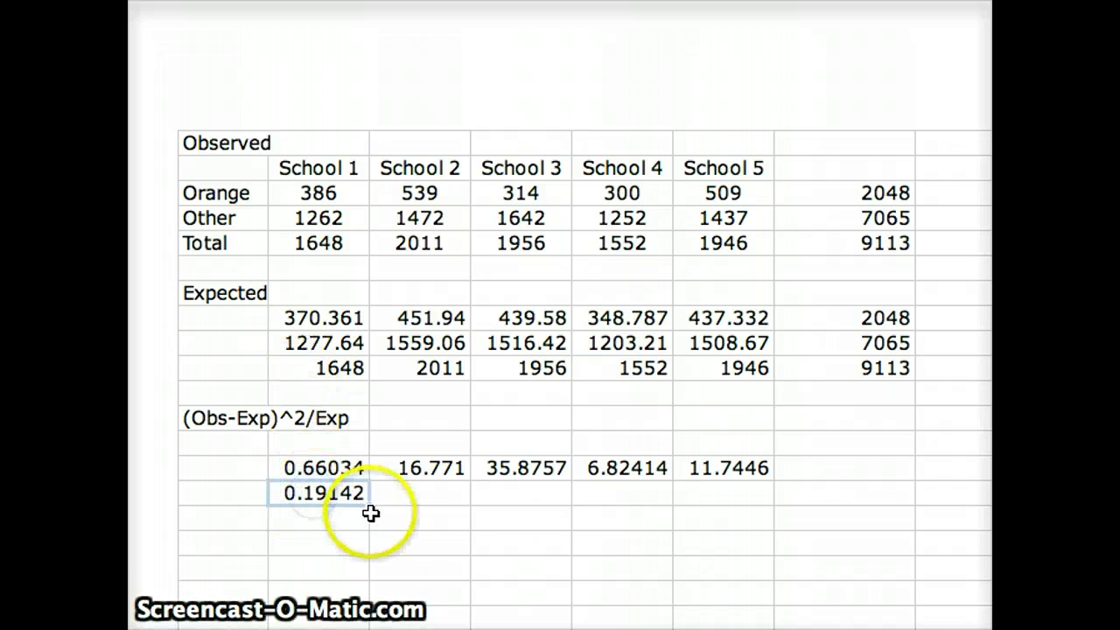
{"action": "left_click_drag", "start_coordinate": [366, 500], "coordinate": [717, 492]}
Label cell E17, two rows below the School 4 contributions, as chisquare=
{"action": "left_click", "coordinate": [595, 544]}
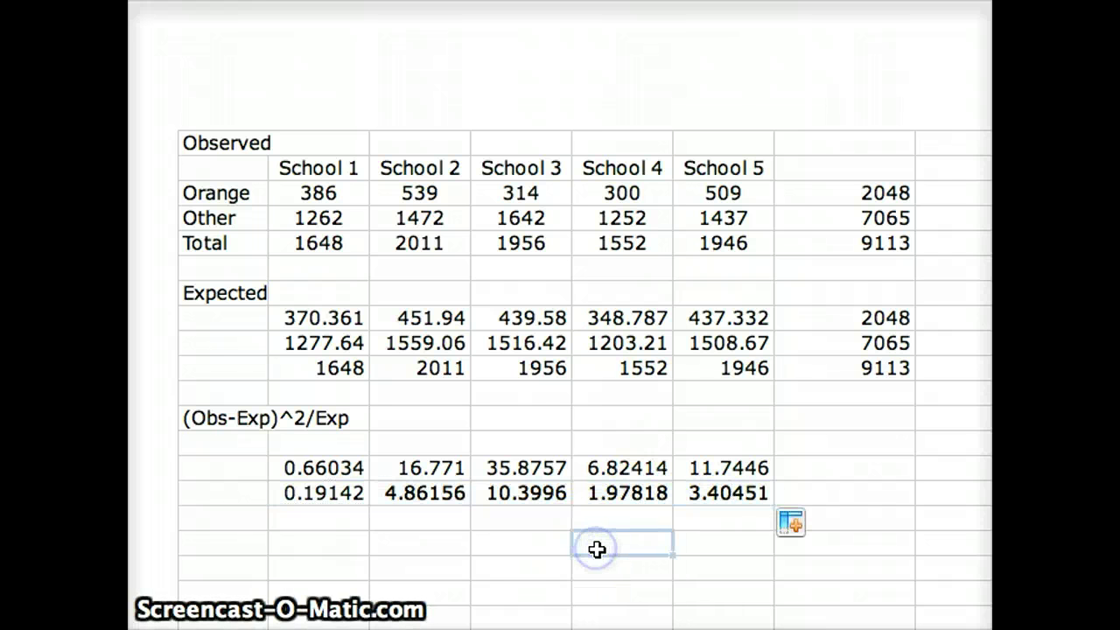
{"action": "type", "text": "chisquare"}
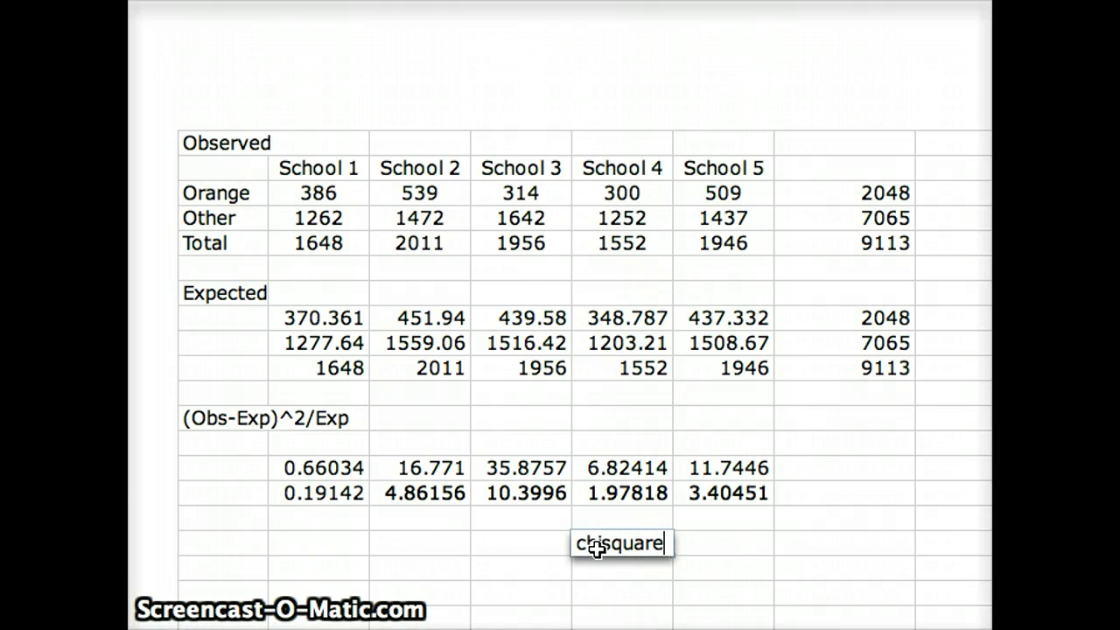
{"action": "type", "text": "="}
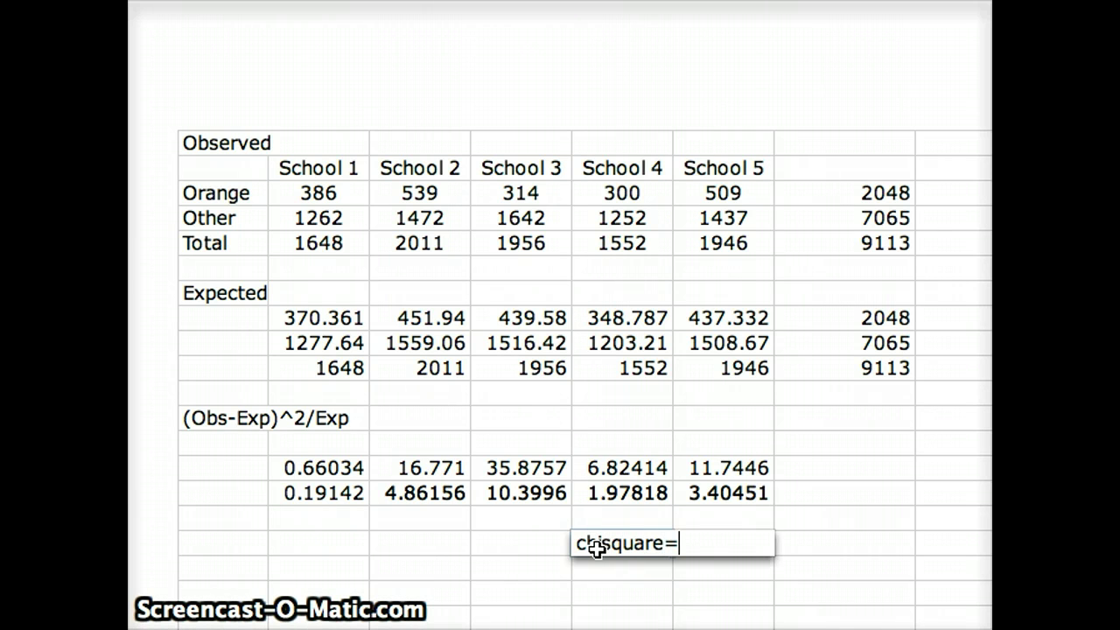
{"action": "left_click", "coordinate": [742, 569]}
Compute the chi-square statistic in F17 with a SUM of all contributions in B14:F15
{"action": "left_click", "coordinate": [742, 543]}
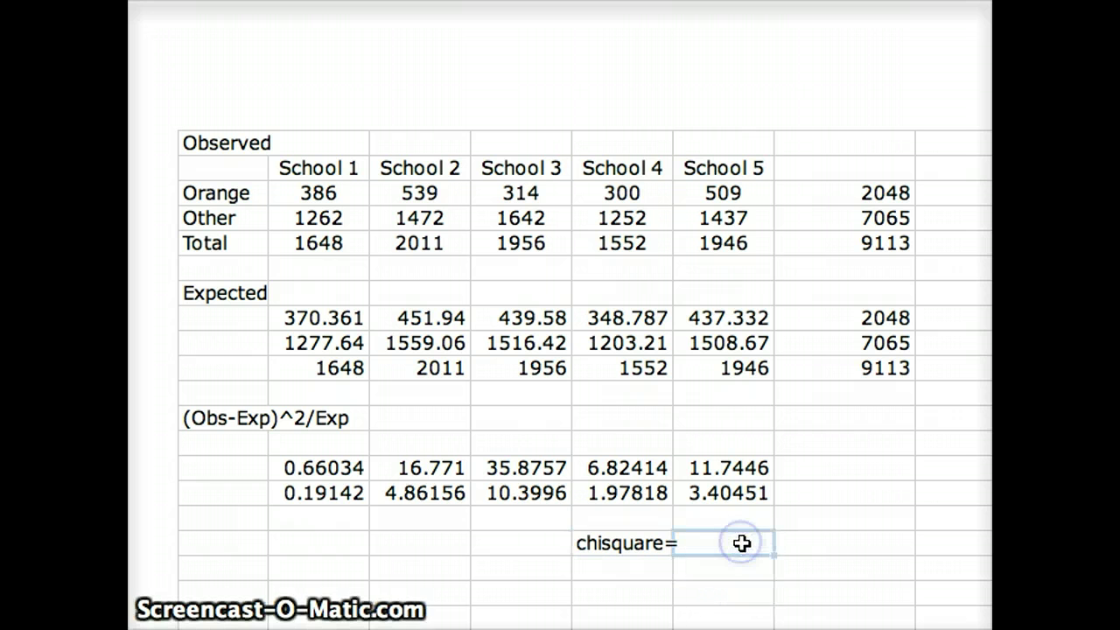
{"action": "type", "text": "=su"}
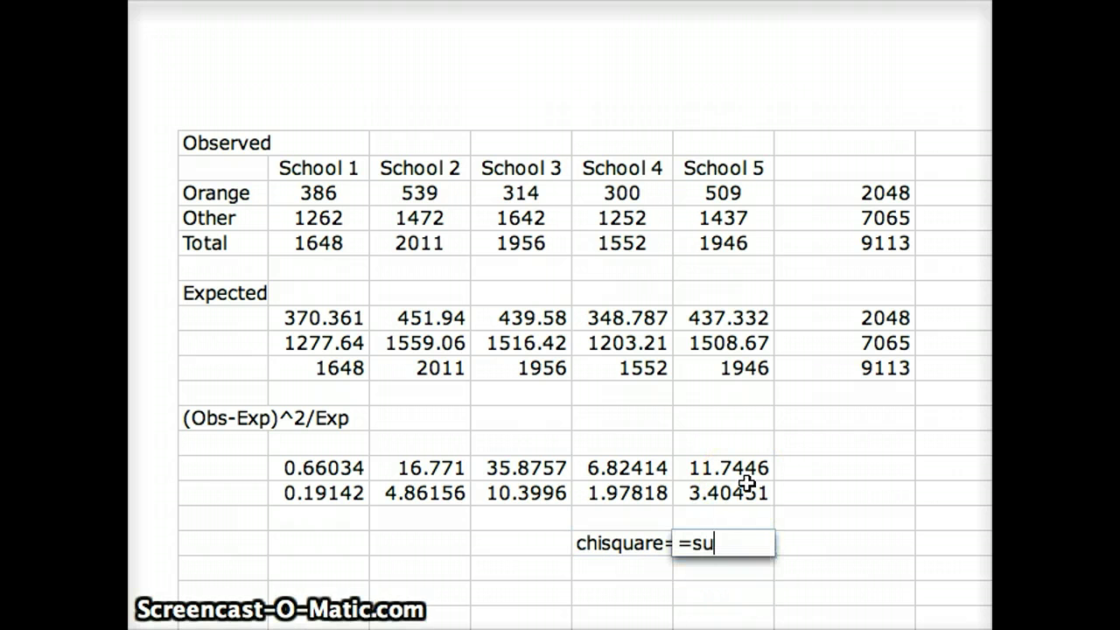
{"action": "type", "text": "m("}
{"action": "left_click_drag", "start_coordinate": [730, 460], "coordinate": [705, 492]}
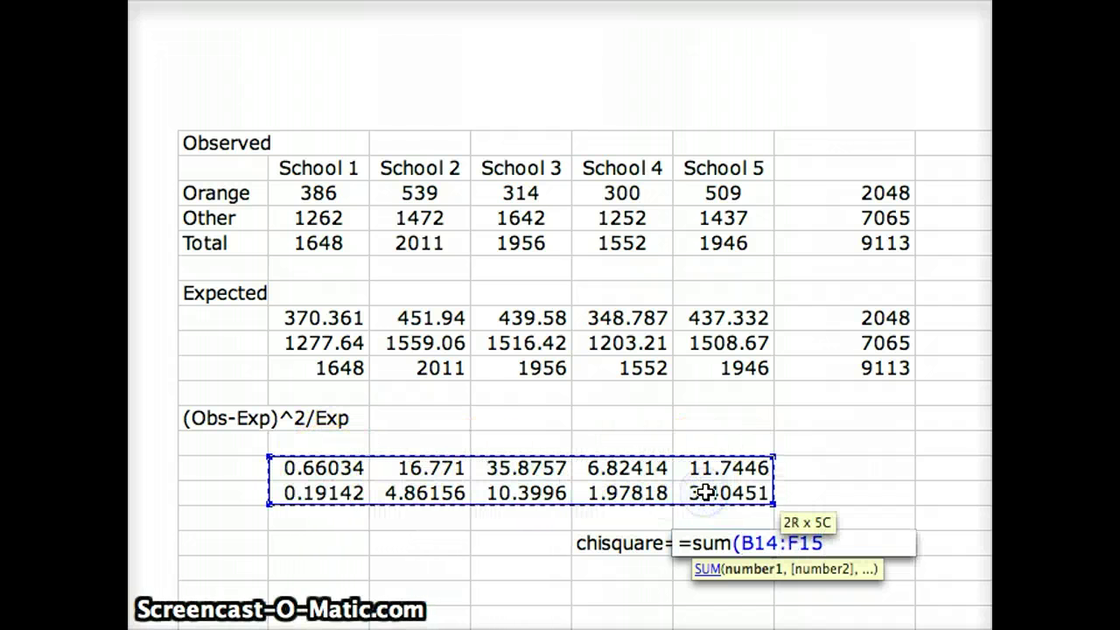
{"action": "key", "text": "Return"}
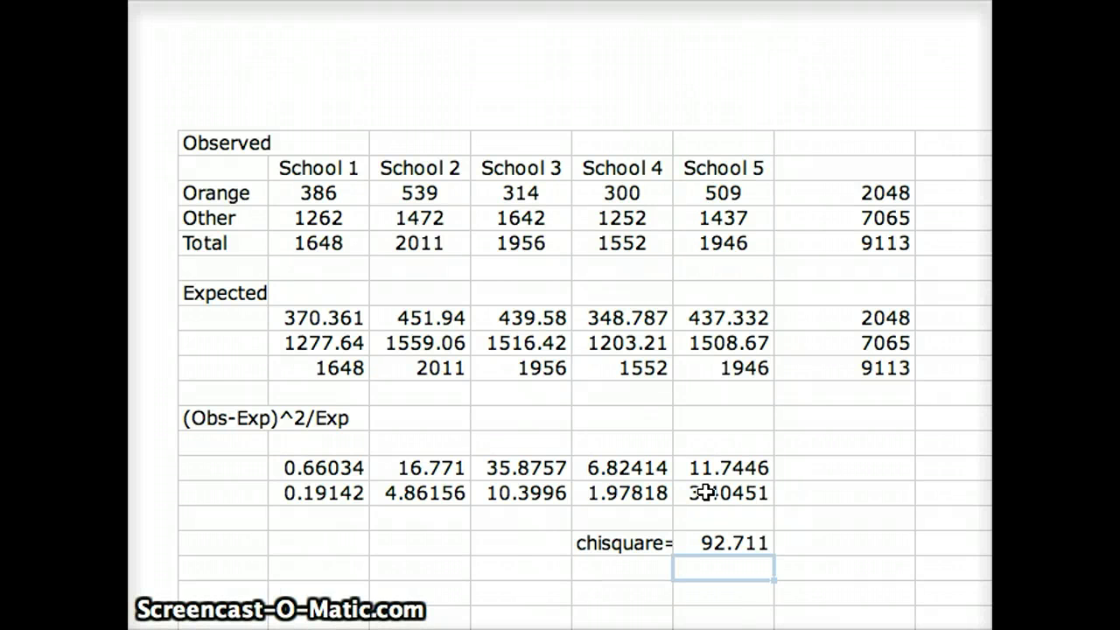